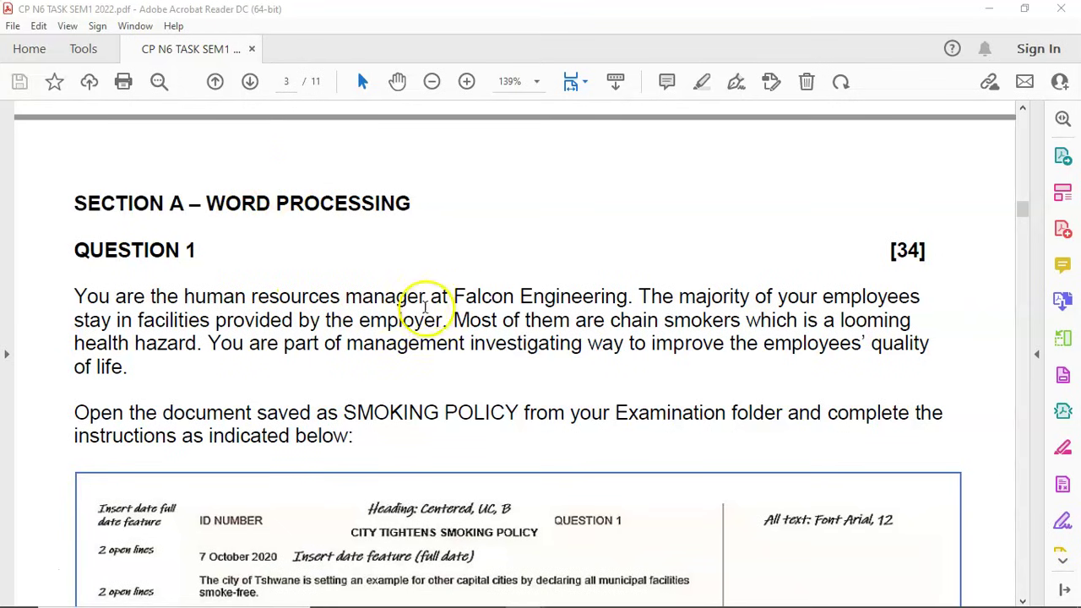
# Step: Look over the Question 1 scenario, the marked-up smoking policy layout and the numbered instructions below it
pyautogui.scroll(-7, 423, 313)
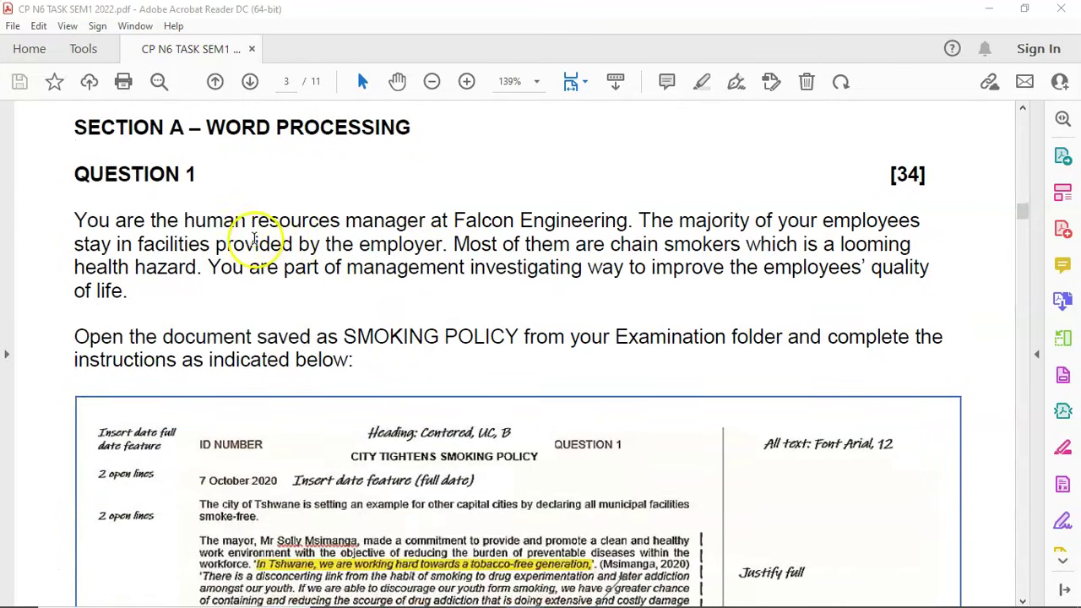
pyautogui.scroll(-10, 174, 229)
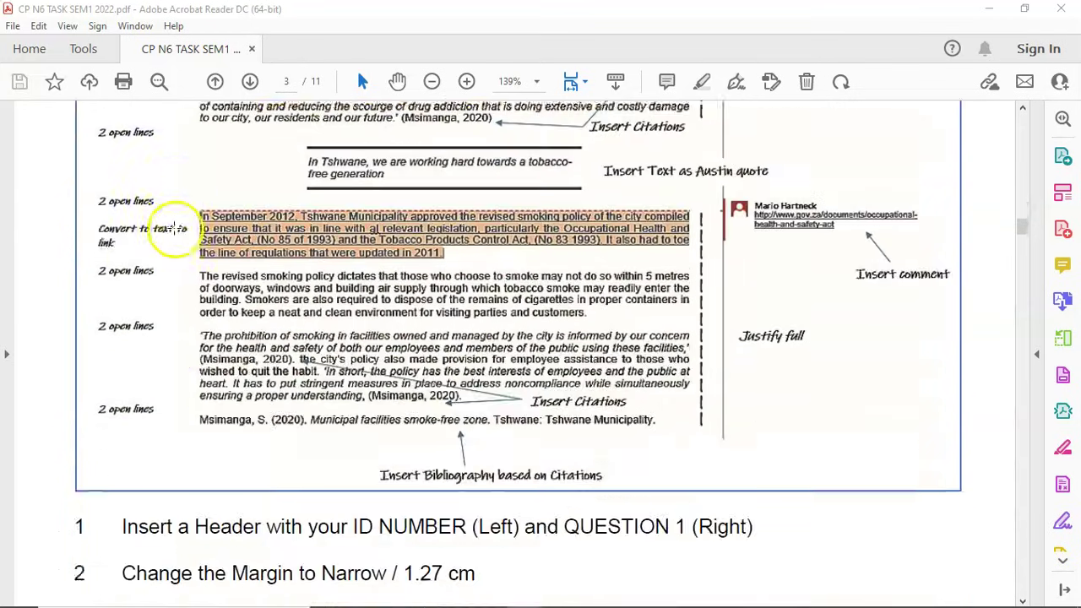
pyautogui.scroll(-5, 174, 226)
pyautogui.scroll(-4, 101, 392)
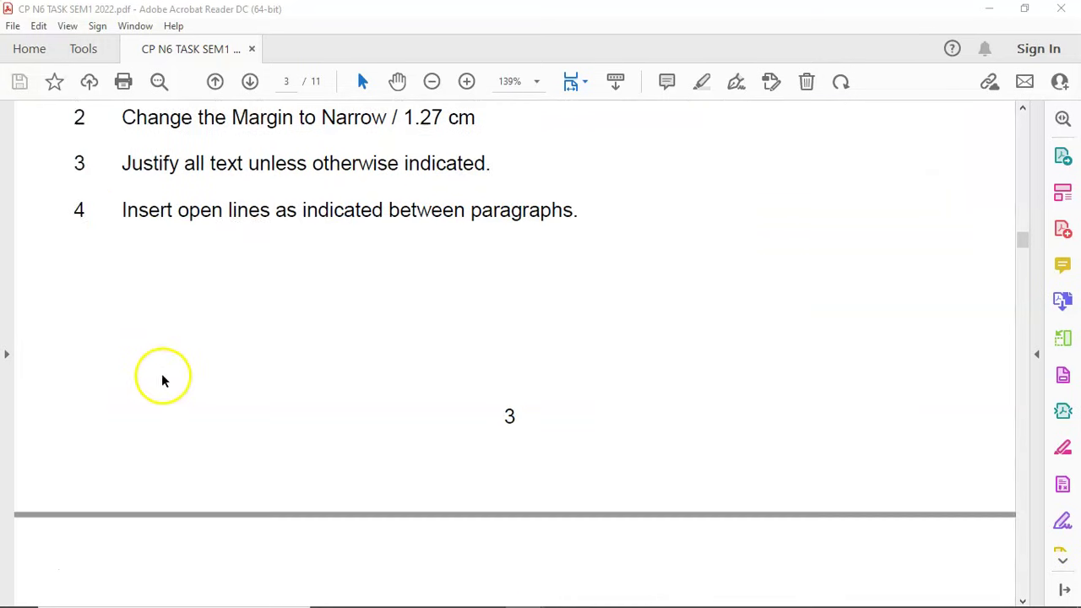
pyautogui.scroll(-7, 163, 380)
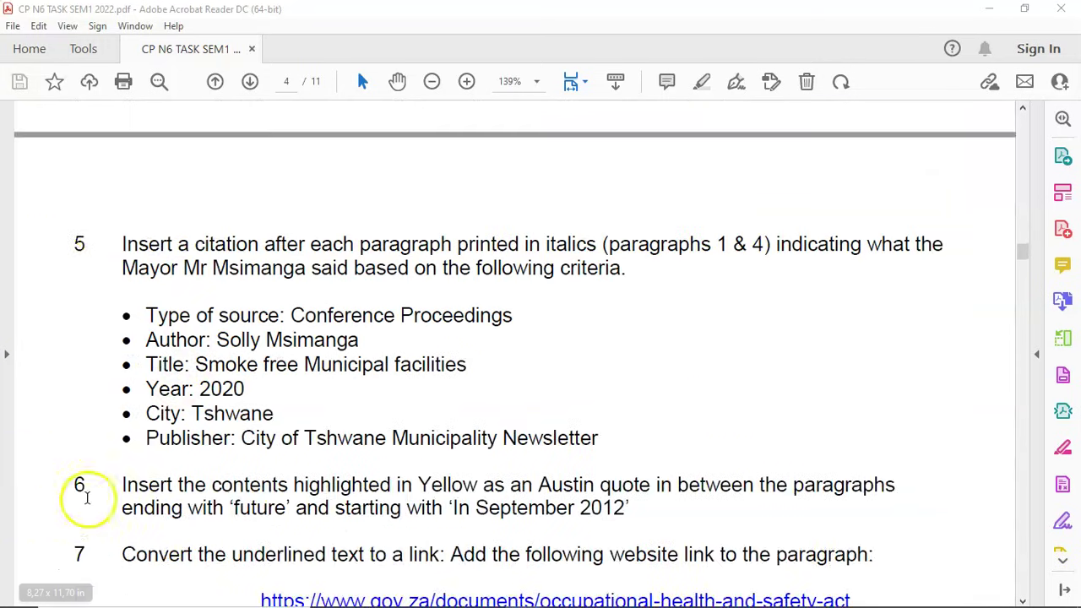
pyautogui.scroll(-3, 84, 499)
pyautogui.scroll(16, 102, 490)
pyautogui.scroll(8, 105, 366)
pyautogui.scroll(-9, 110, 361)
pyautogui.scroll(10, 118, 362)
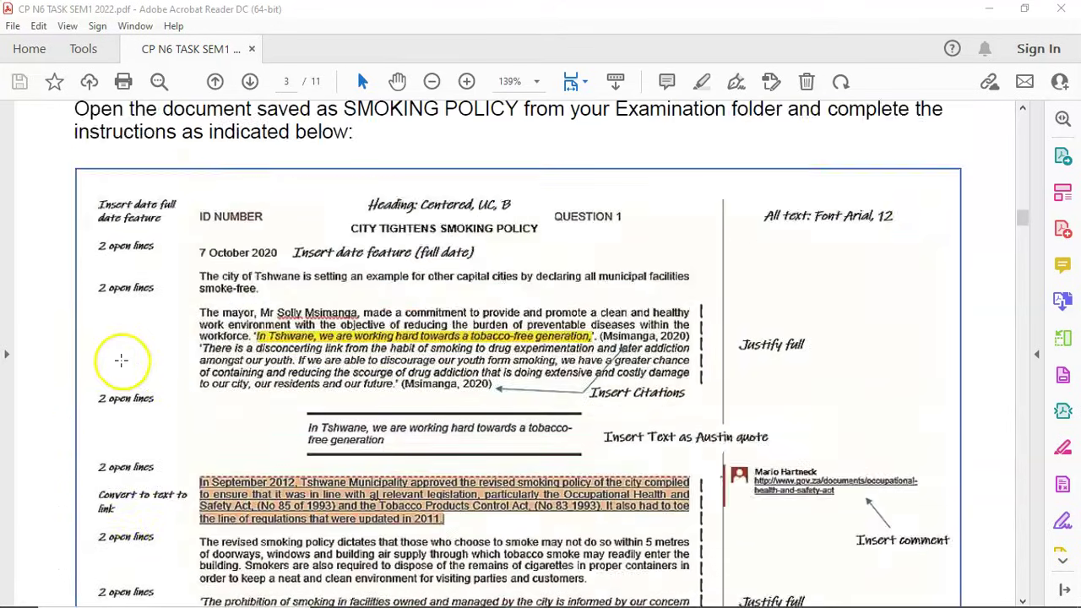
pyautogui.scroll(-12, 121, 362)
pyautogui.scroll(3, 125, 359)
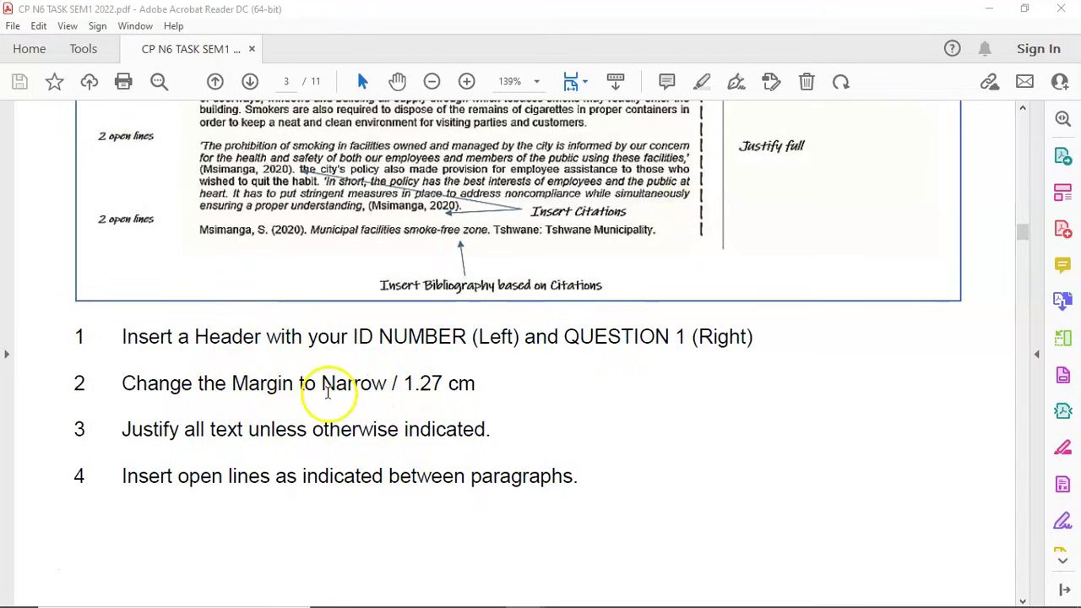
# Step: Read instructions 5 to 9 covering the citation criteria, Austin quote, website link, comment and bibliography
pyautogui.scroll(-8, 328, 393)
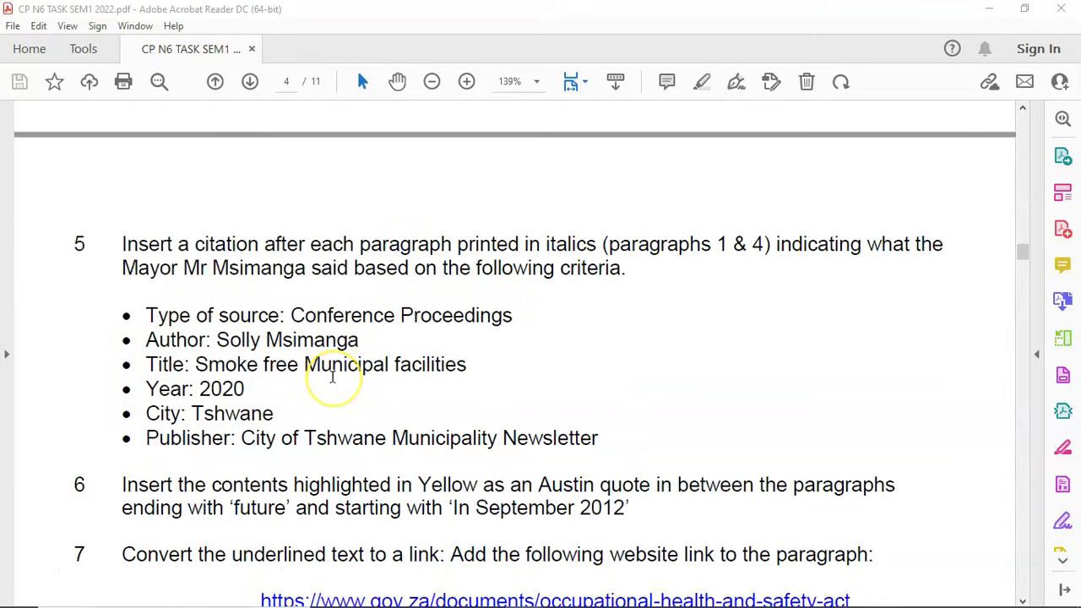
pyautogui.scroll(-6, 332, 378)
pyautogui.scroll(7, 332, 378)
pyautogui.scroll(-4, 332, 378)
pyautogui.scroll(3, 332, 378)
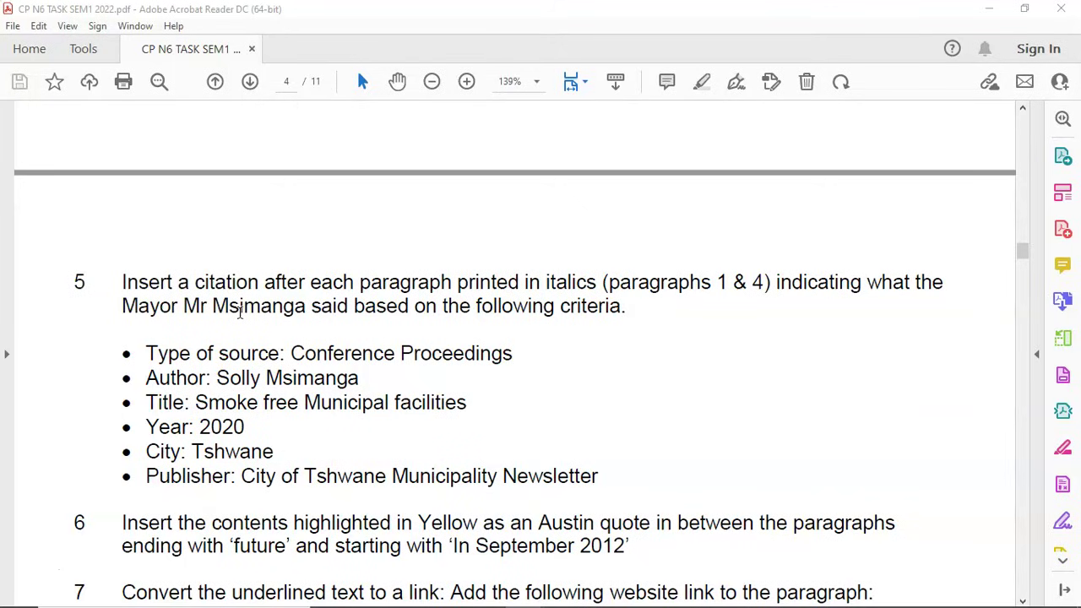
pyautogui.scroll(3, 470, 486)
pyautogui.scroll(-3, 417, 455)
pyautogui.scroll(-2, 279, 410)
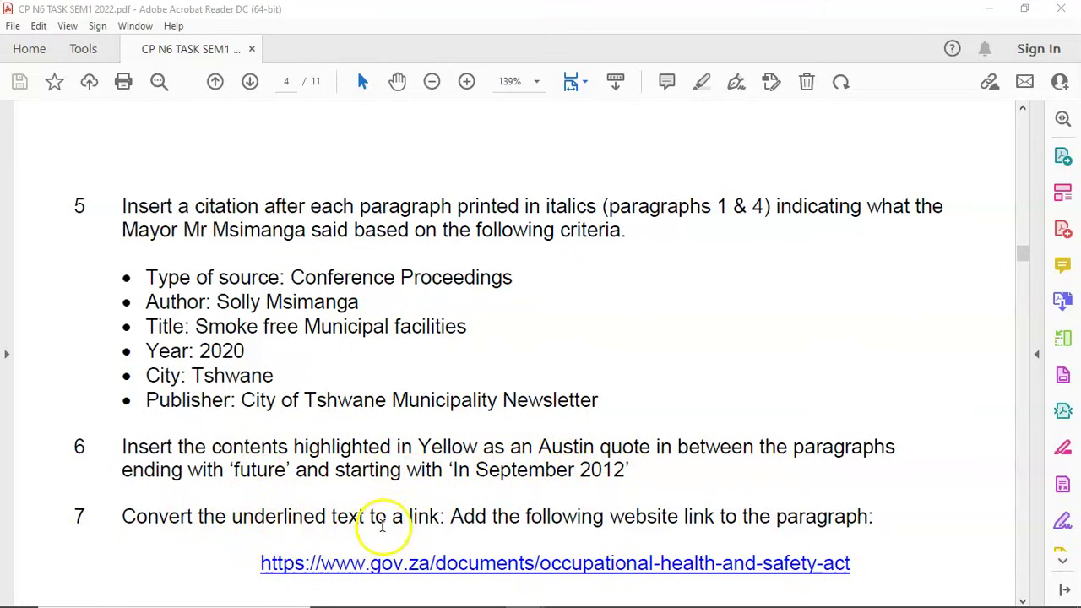
pyautogui.scroll(-3, 439, 518)
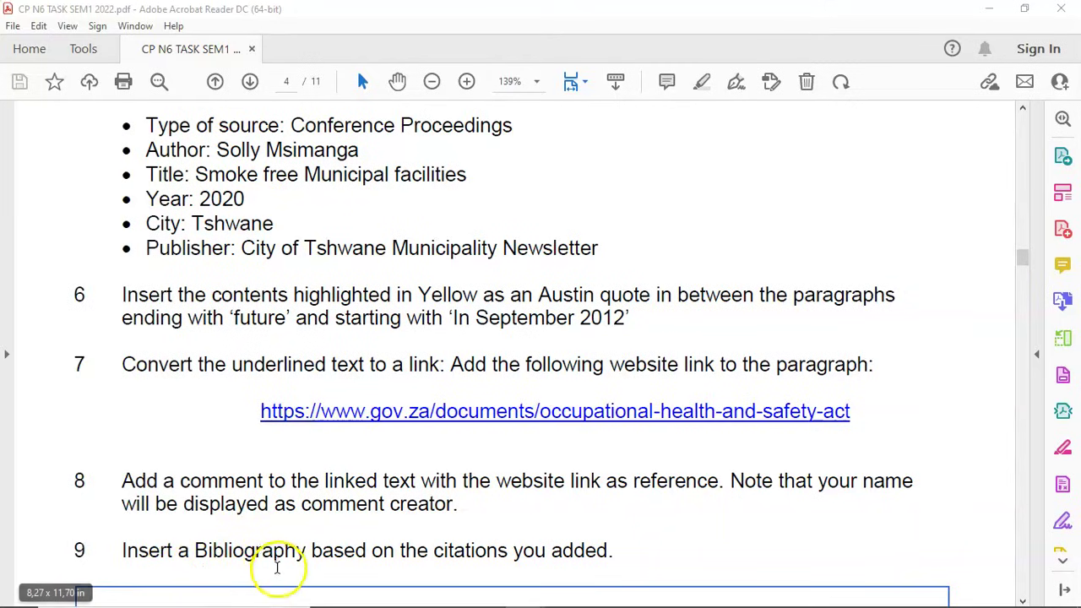
pyautogui.scroll(6, 287, 541)
pyautogui.scroll(-6, 286, 534)
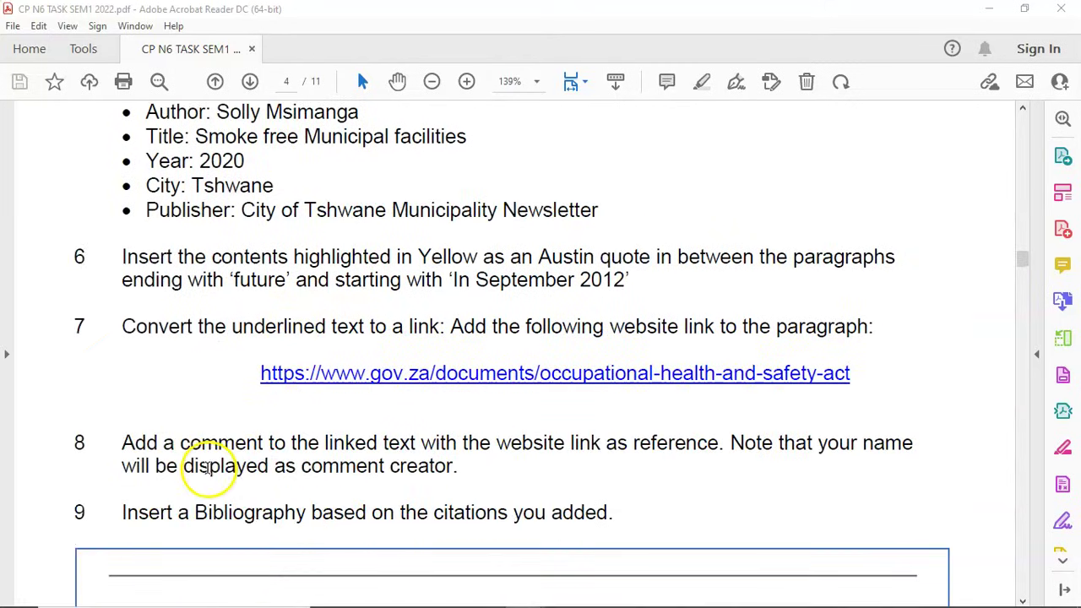
pyautogui.scroll(-5, 212, 425)
pyautogui.scroll(8, 212, 425)
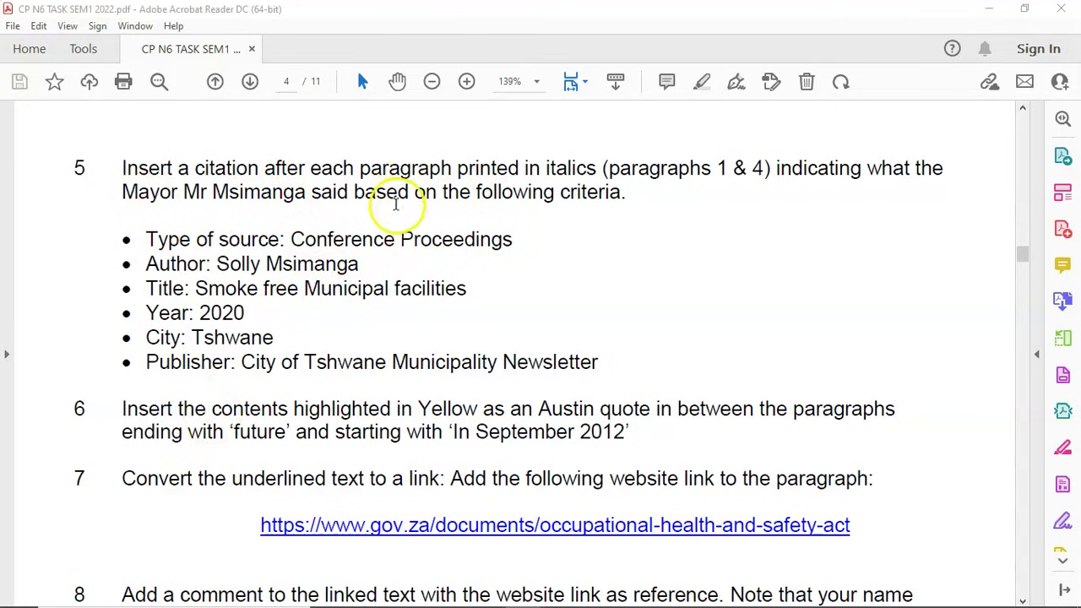
# Step: Switch to the SMOKING POLICY document in Word and examine where the red citation markers stand in the italic paragraphs
pyautogui.hotkey('alt', 'Tab')
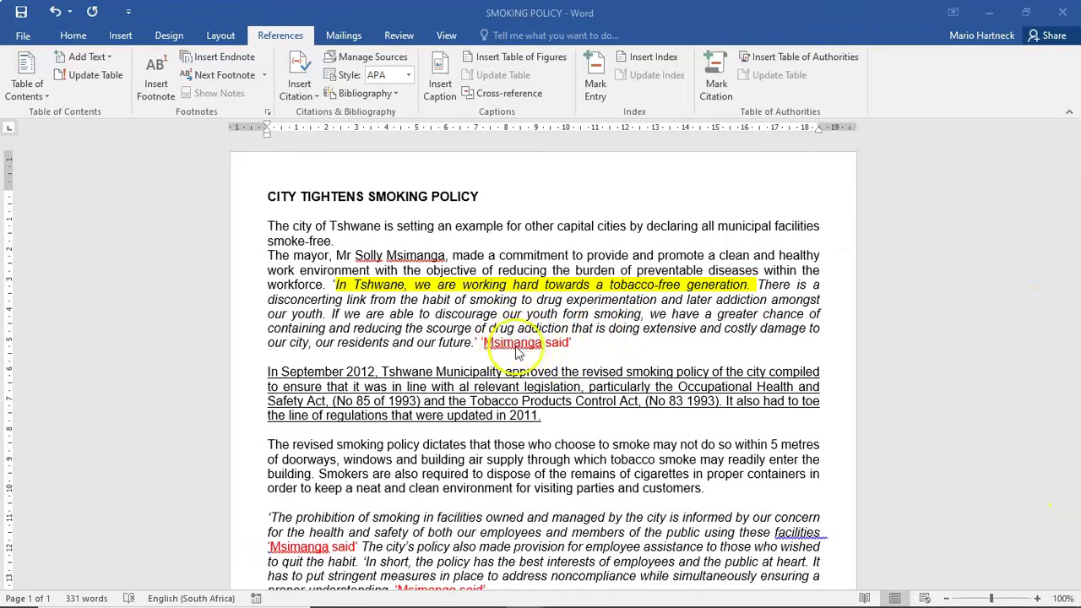
pyautogui.scroll(-2, 509, 348)
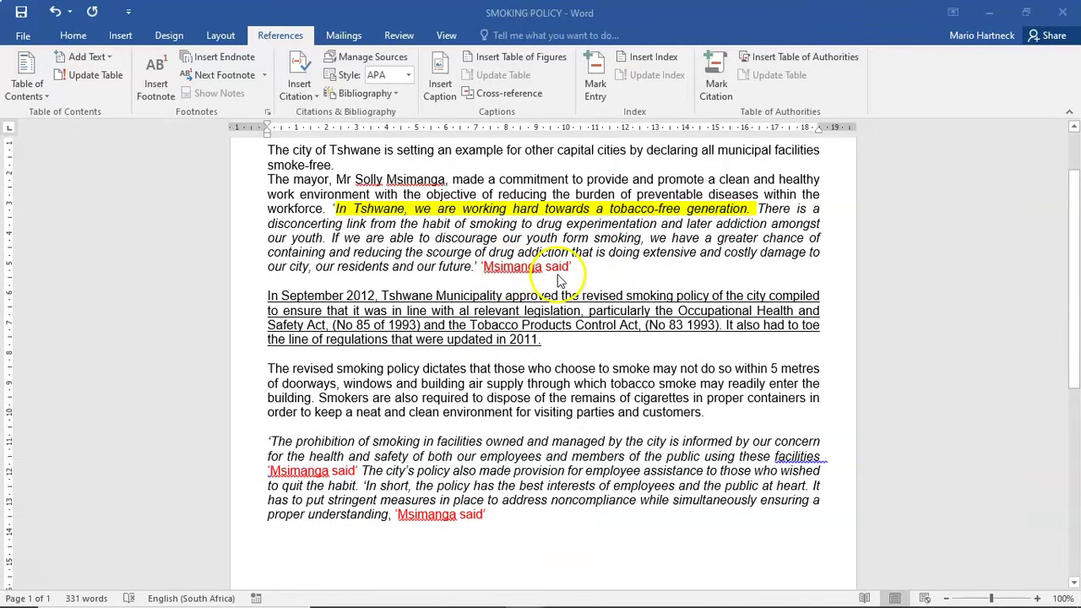
pyautogui.scroll(2, 427, 509)
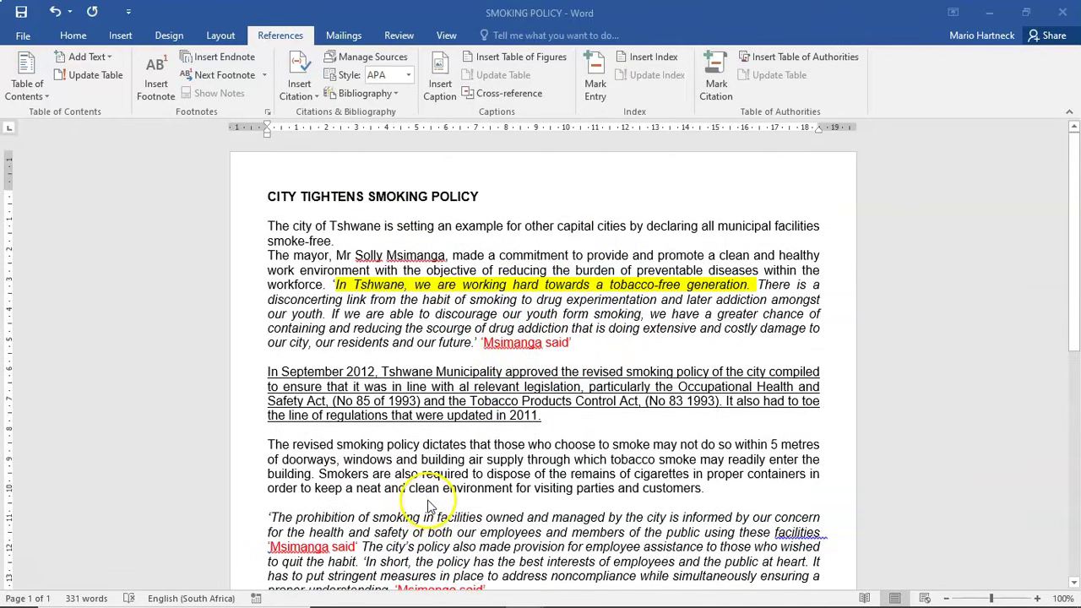
pyautogui.scroll(-4, 428, 505)
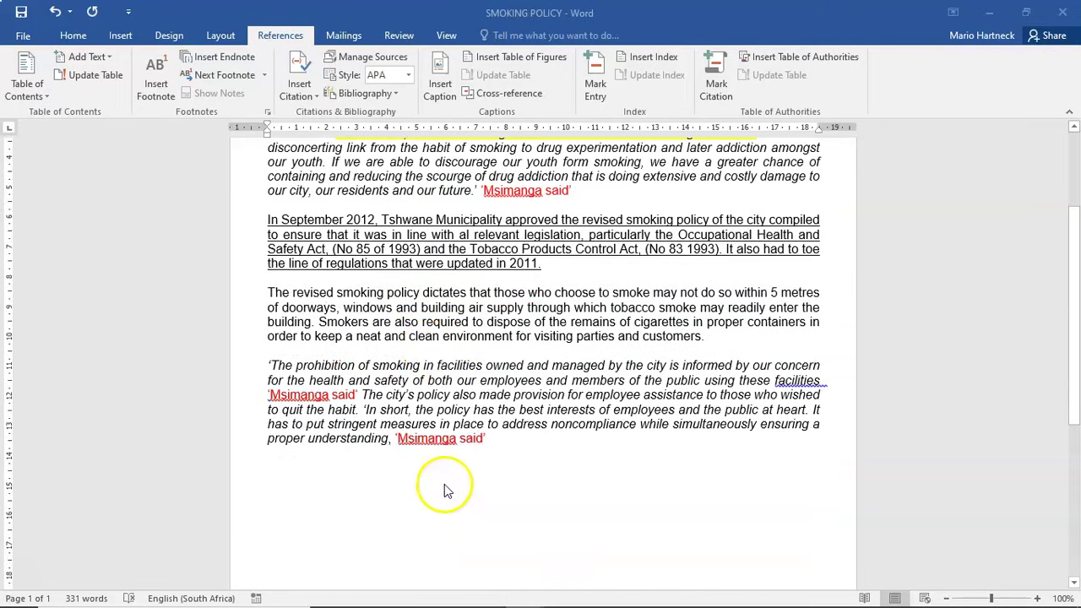
pyautogui.scroll(2, 447, 487)
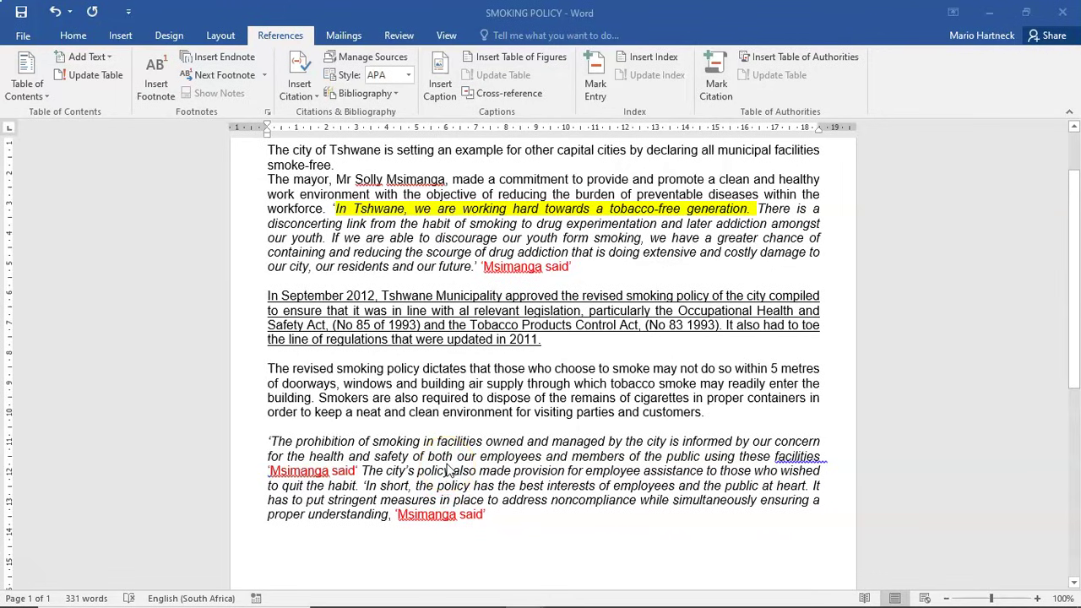
pyautogui.scroll(2, 497, 442)
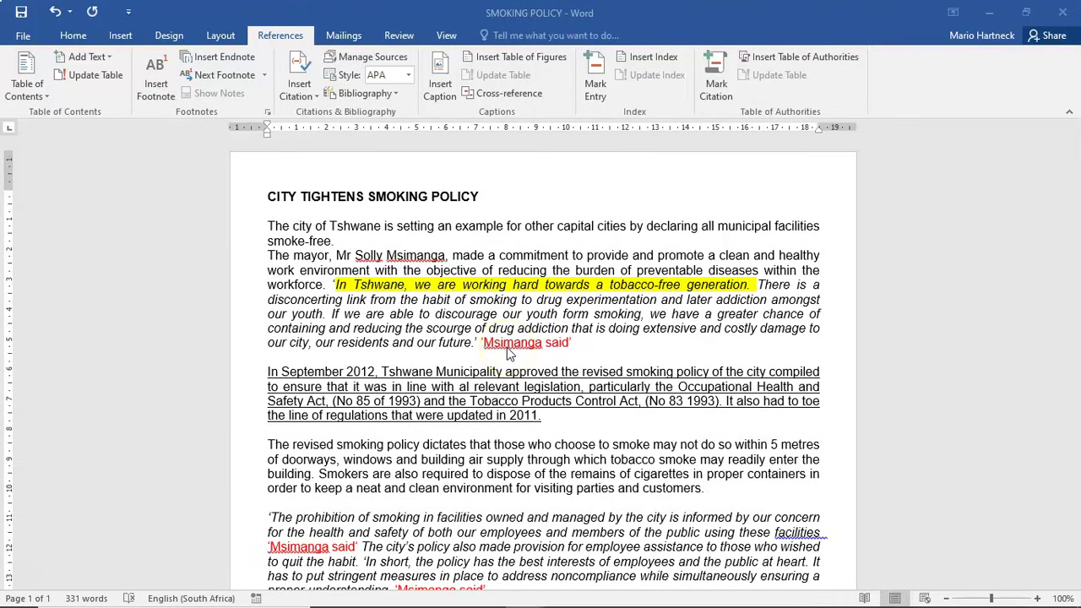
pyautogui.scroll(-2, 521, 330)
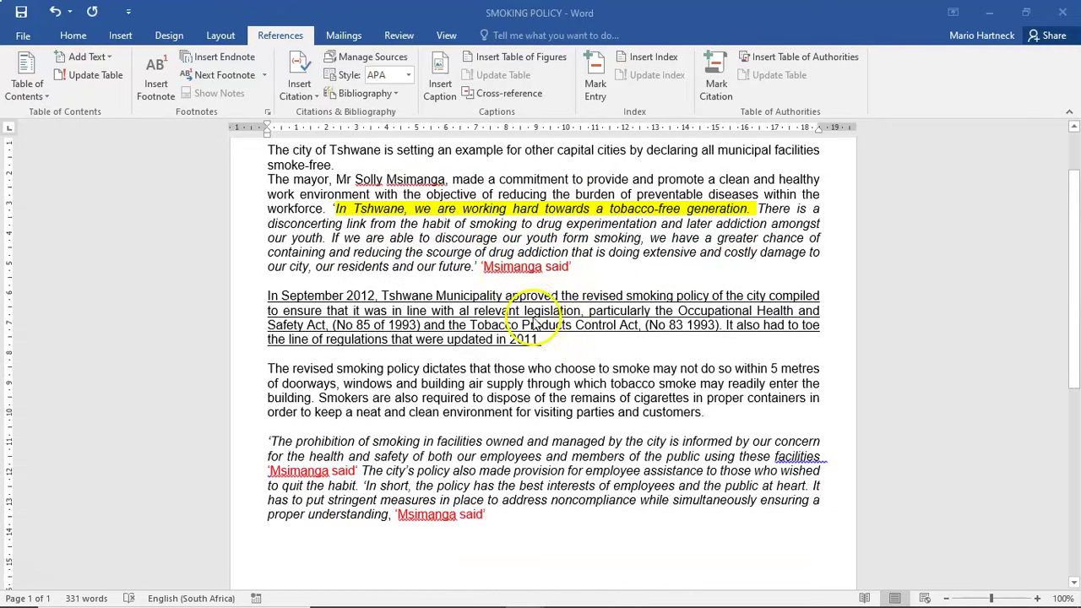
pyautogui.scroll(1, 555, 338)
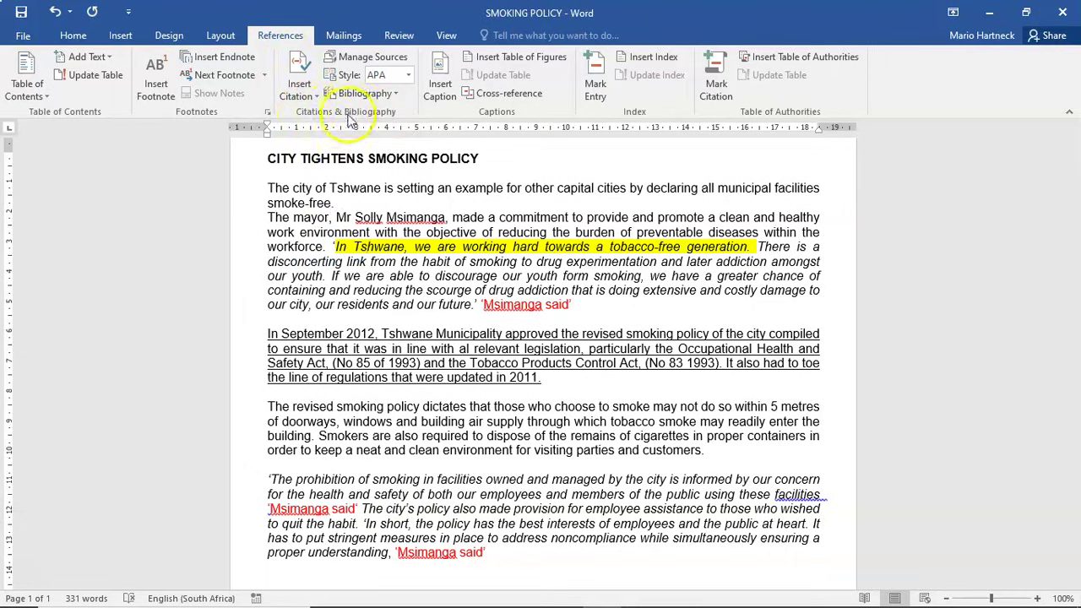
# Step: Start a new citation source and set its type to Conference Proceedings, as given in the PDF's instruction 5
pyautogui.click(306, 82)
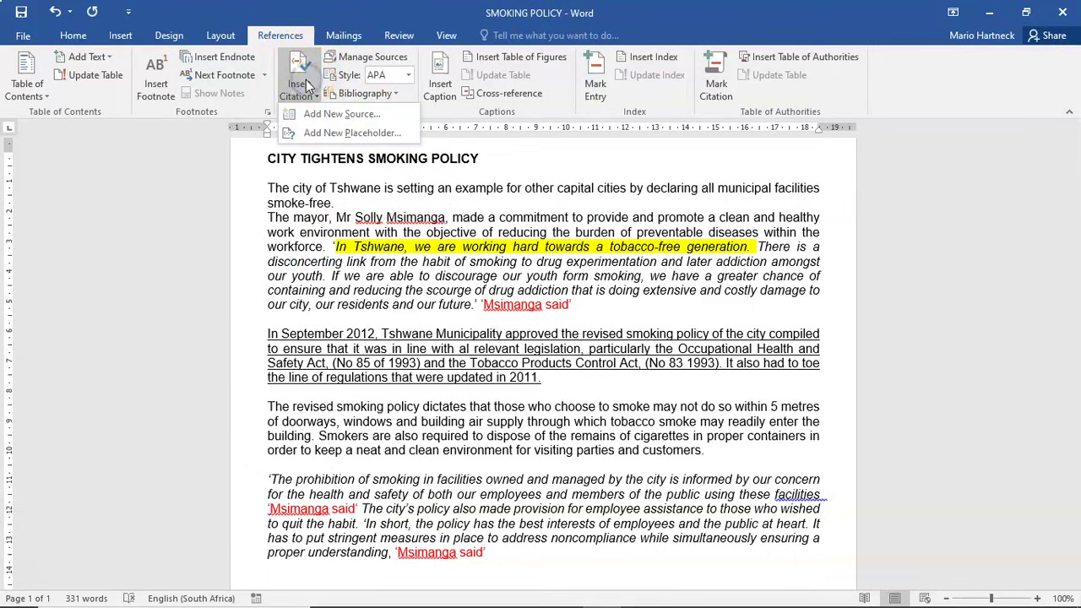
pyautogui.click(336, 115)
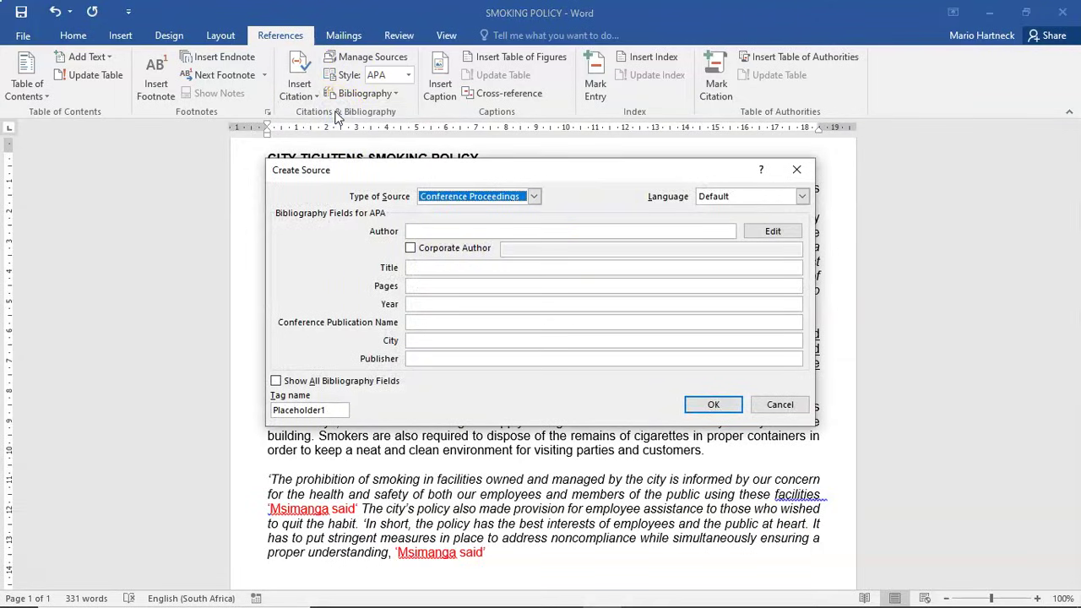
pyautogui.click(679, 594)
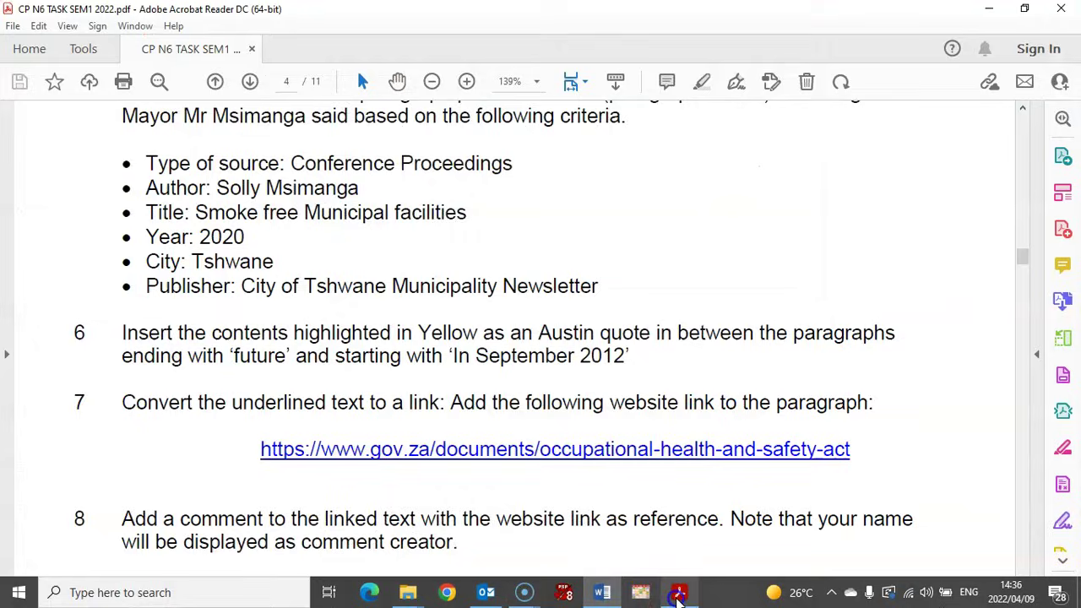
pyautogui.scroll(3, 541, 480)
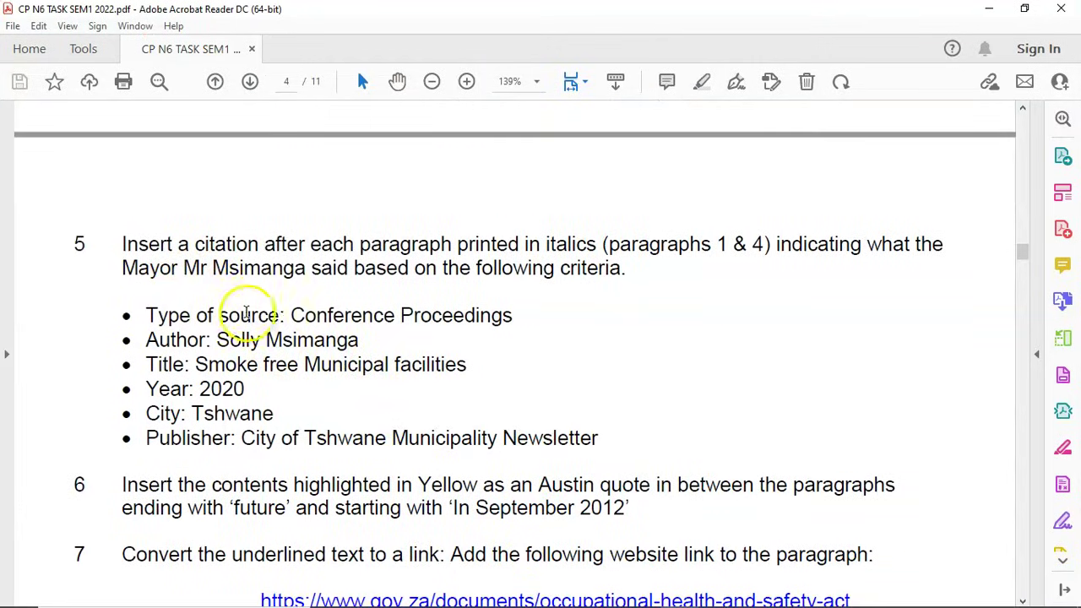
pyautogui.moveTo(499, 595)
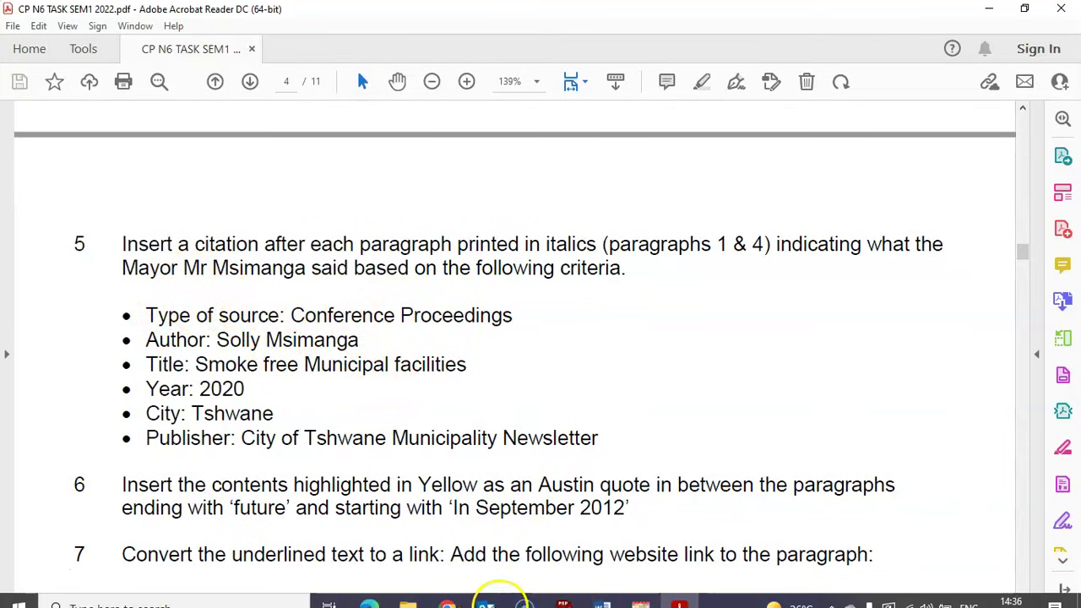
pyautogui.click(602, 605)
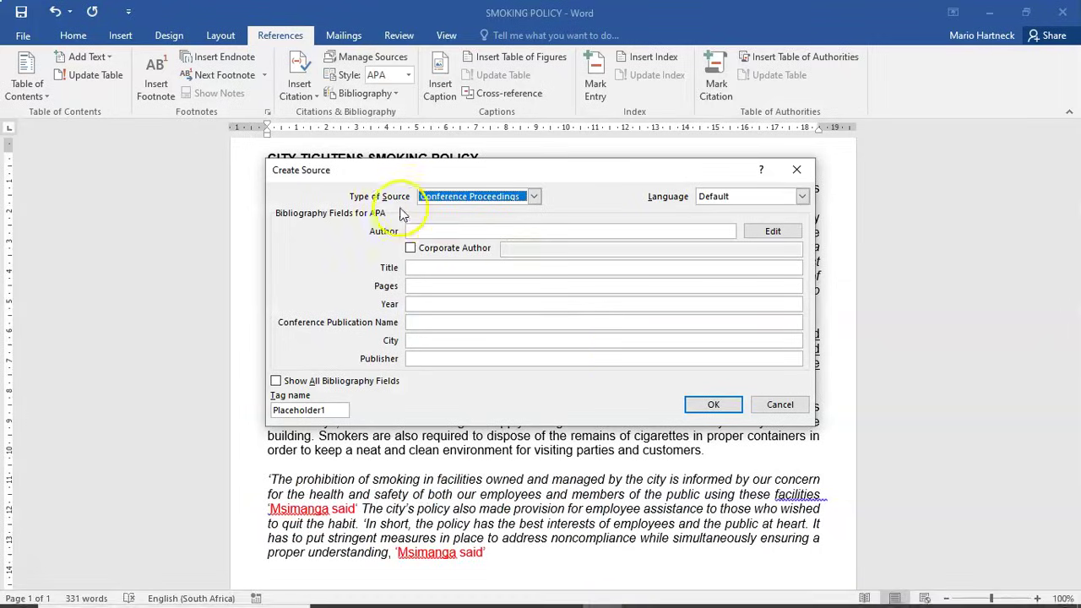
pyautogui.click(534, 196)
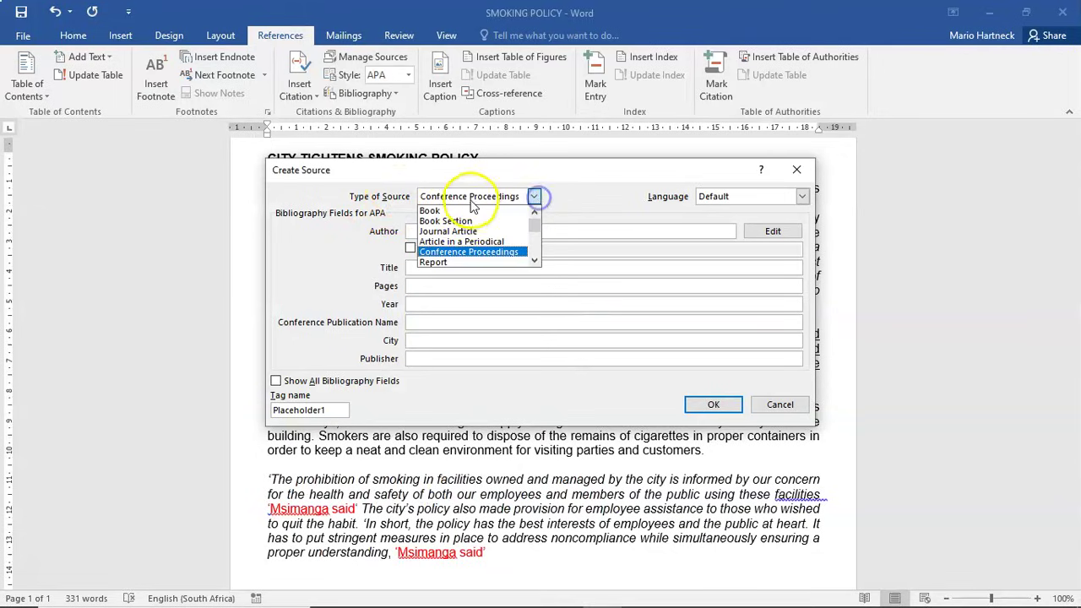
pyautogui.click(454, 252)
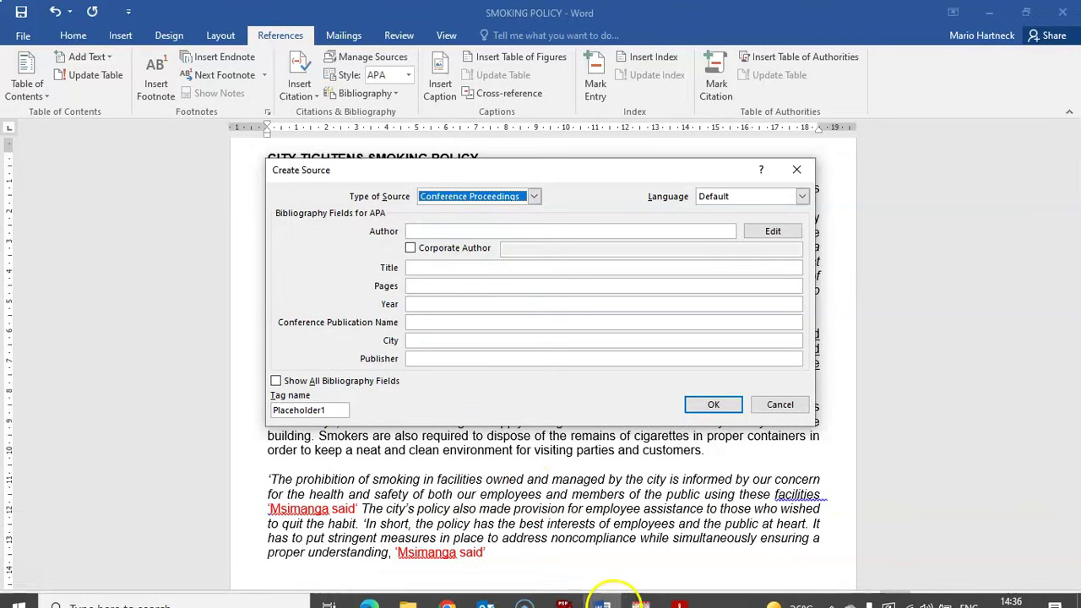
# Step: Enter the mayor's full name as the source's author and "Smoke free Municipal facilities" as its title, consulting the task PDF
pyautogui.click(695, 594)
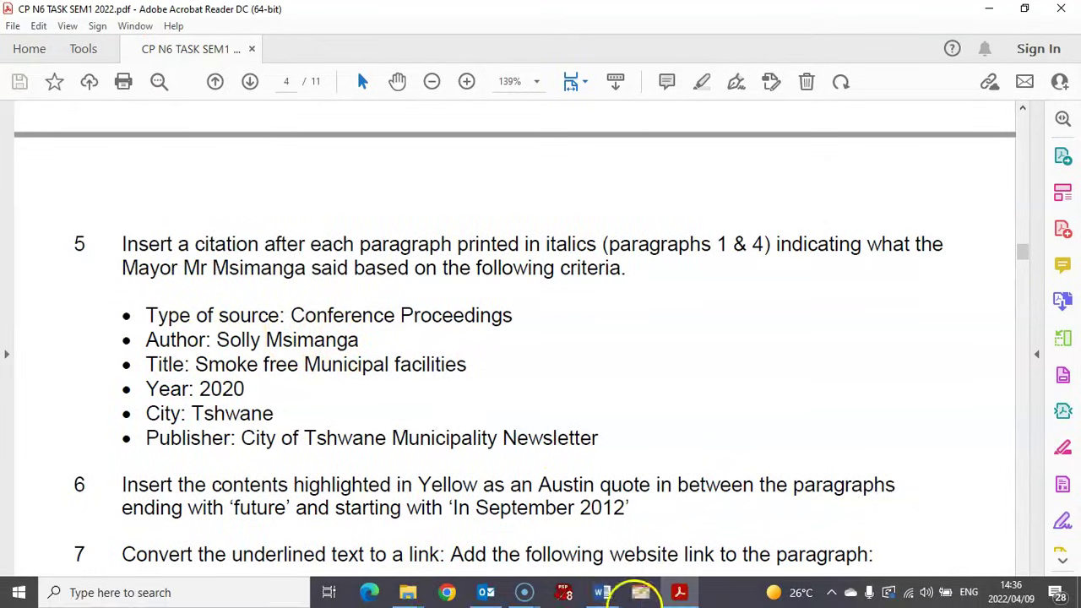
pyautogui.click(602, 592)
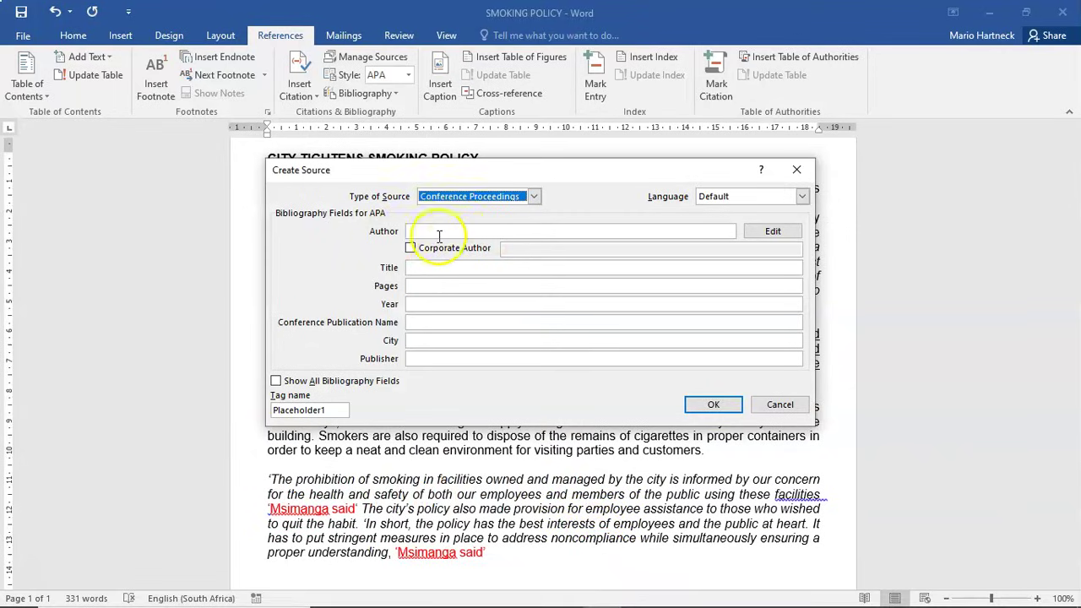
pyautogui.click(447, 232)
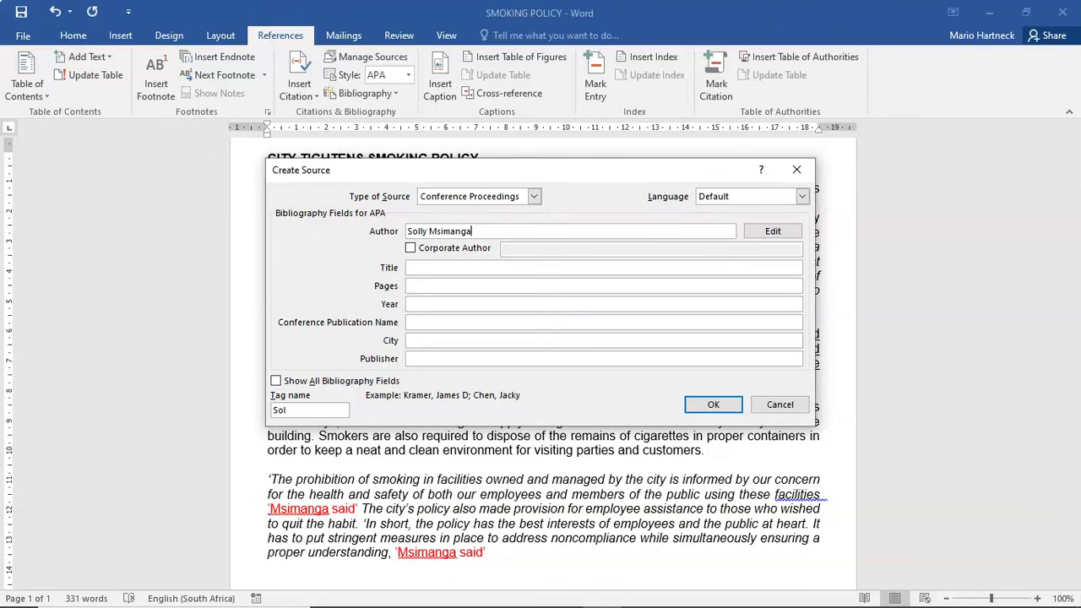
pyautogui.click(695, 591)
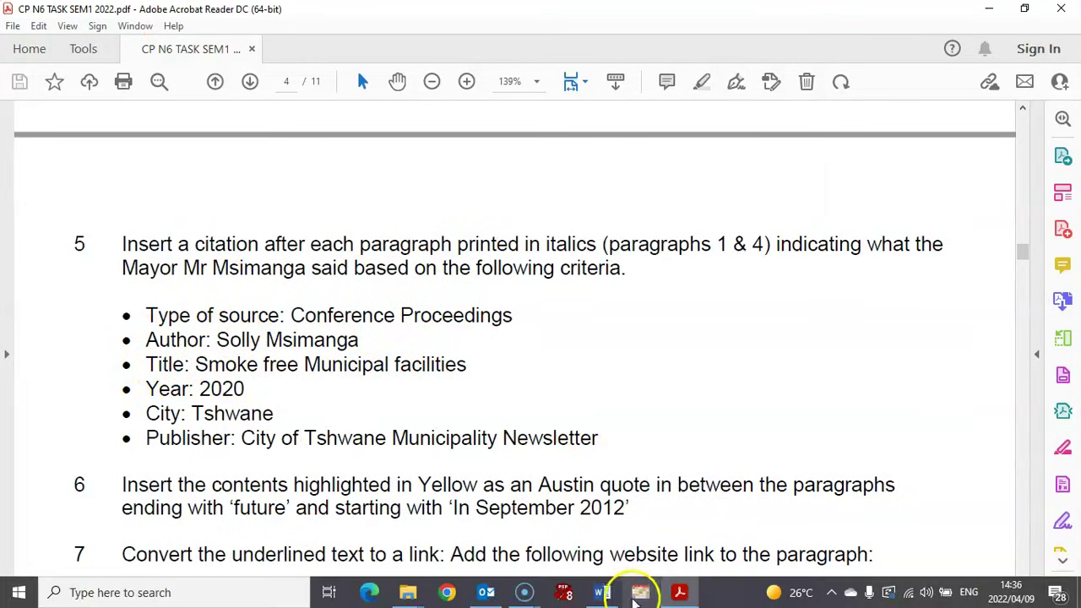
pyautogui.click(606, 589)
pyautogui.click(423, 268)
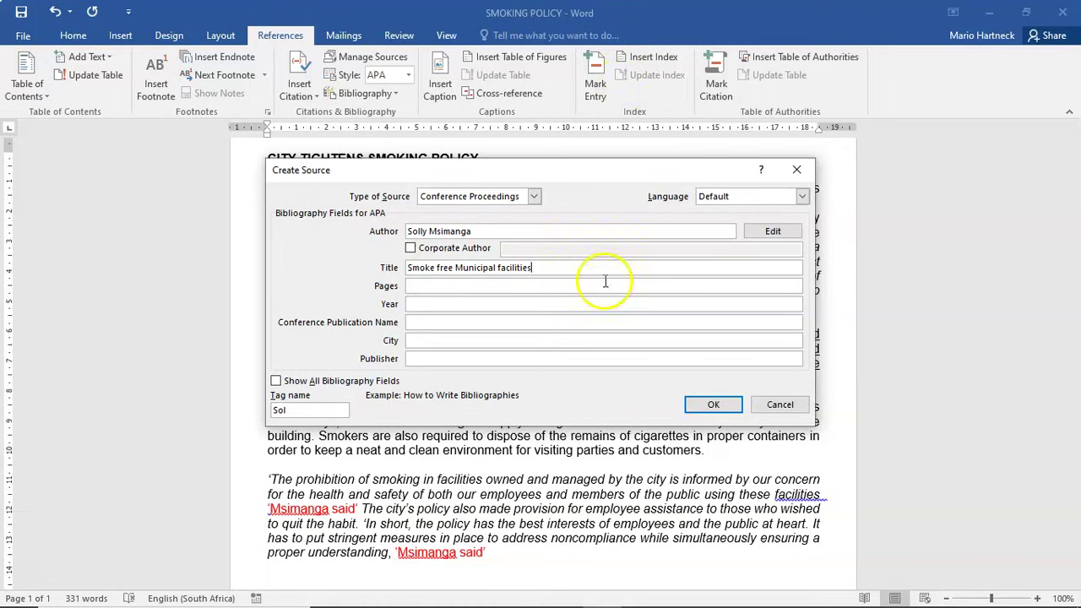
# Step: Set the source's year to 2020 and its city to "Tswane", consulting instruction 5 in the task PDF
pyautogui.moveTo(651, 592)
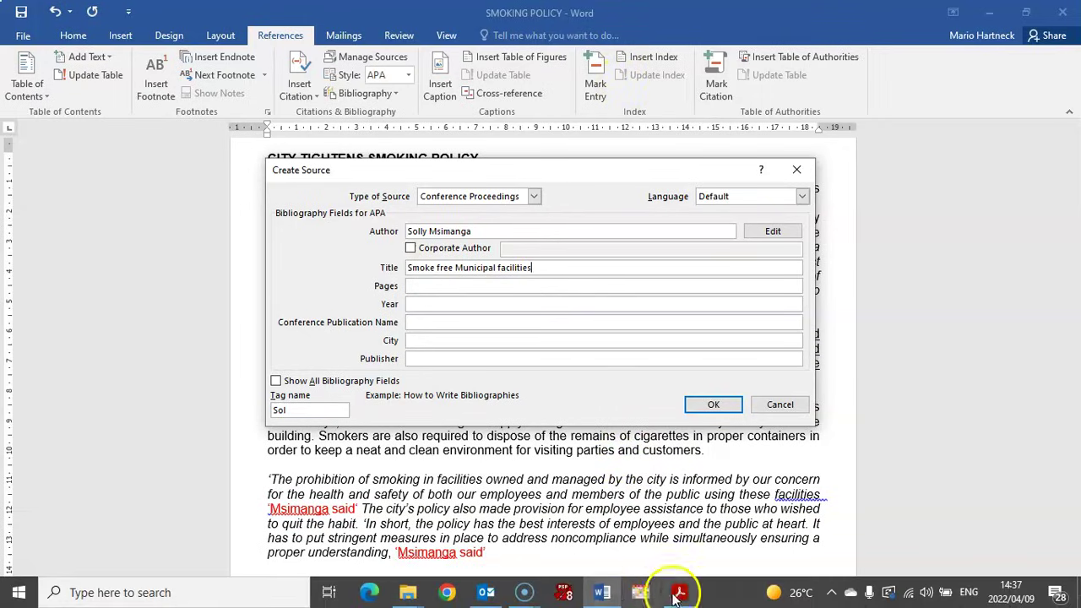
pyautogui.click(679, 592)
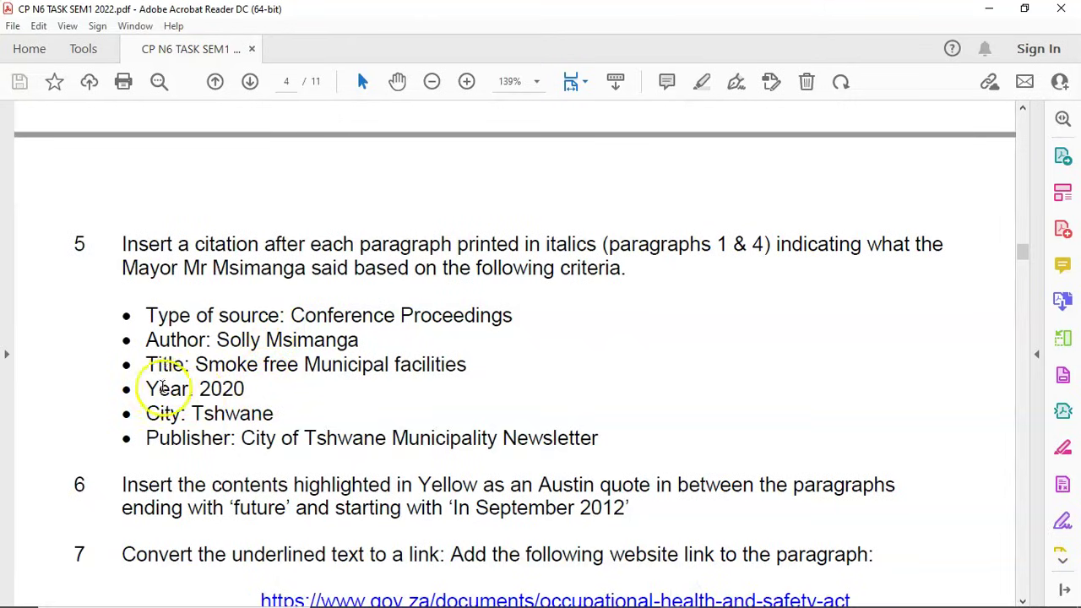
pyautogui.click(599, 595)
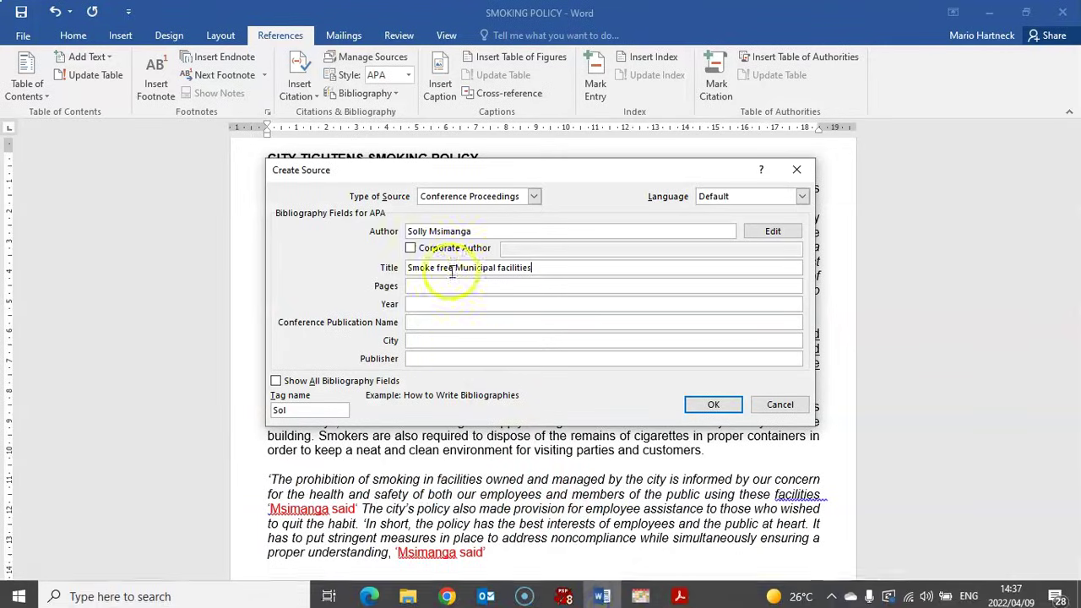
pyautogui.click(422, 304)
pyautogui.write('2020')
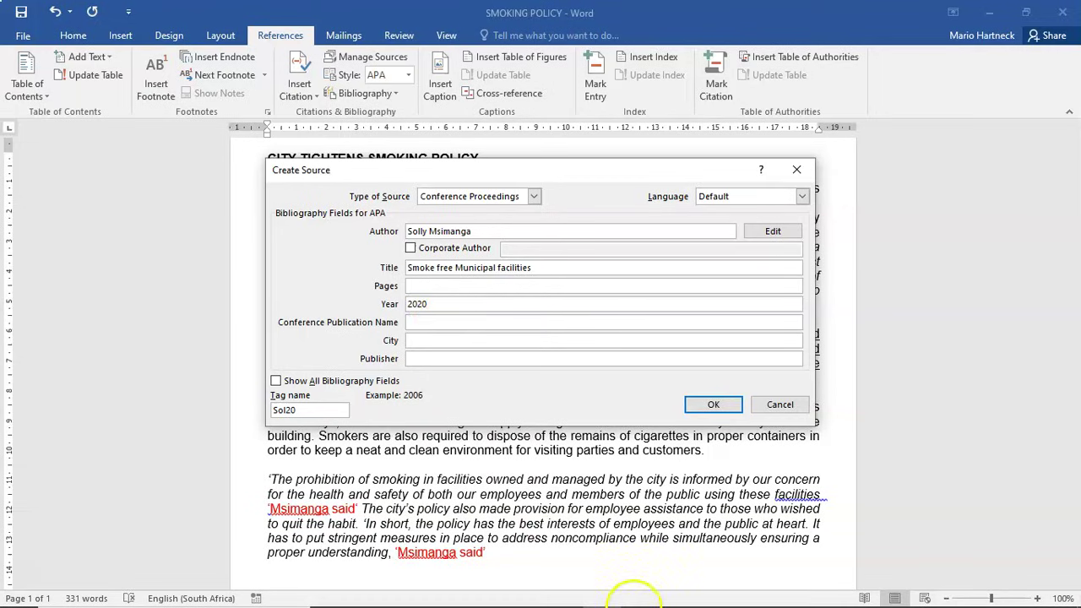
pyautogui.click(680, 598)
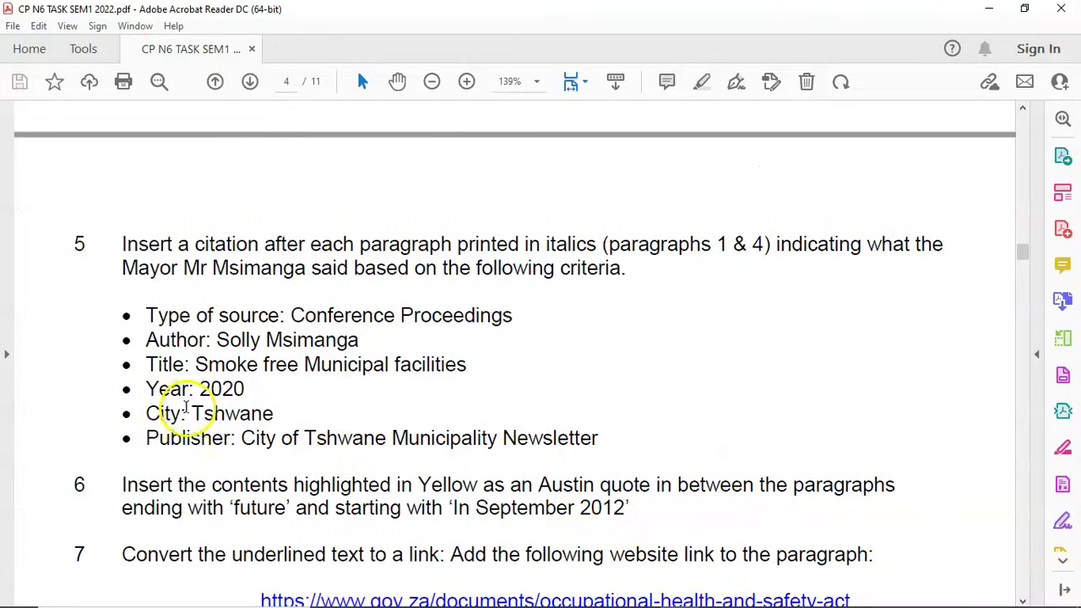
pyautogui.moveTo(566, 596)
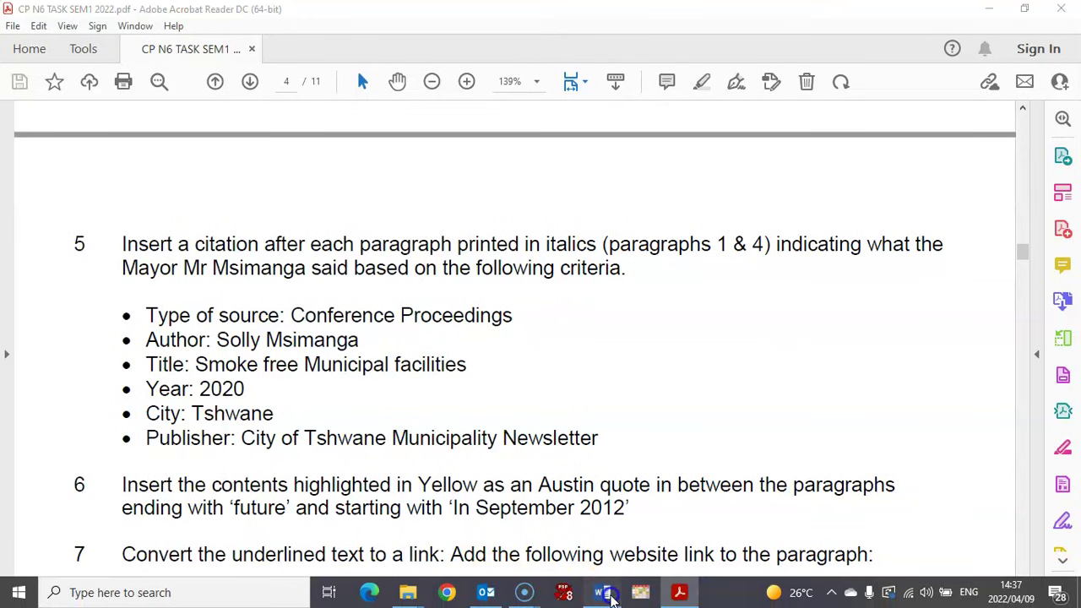
pyautogui.click(603, 592)
pyautogui.click(413, 342)
pyautogui.write('T')
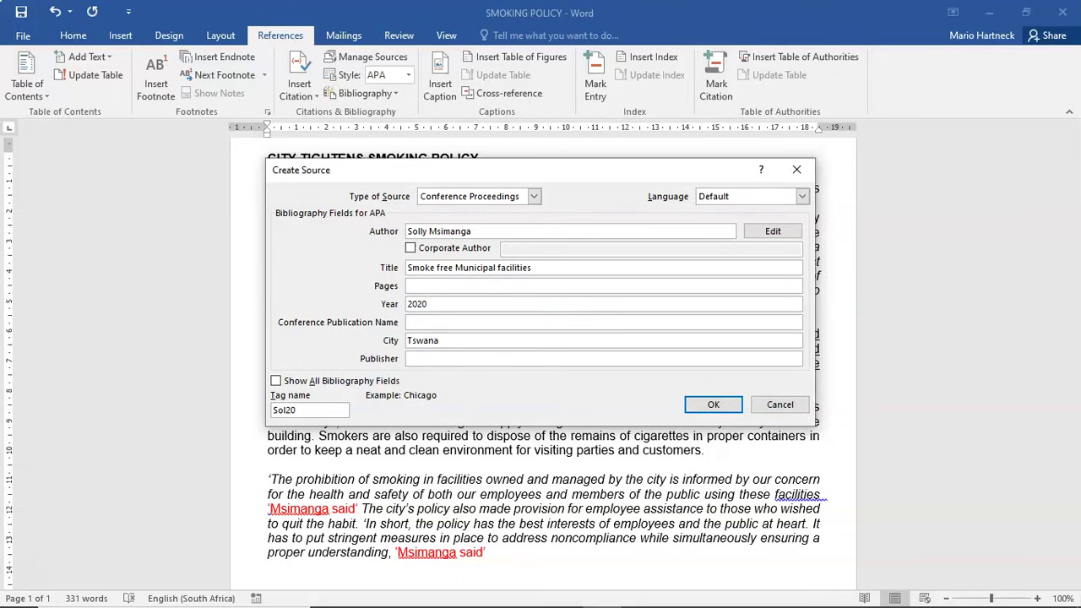
pyautogui.write('swane')
# Step: Enter "City of Tswane Municipal newsletter" as publisher, save the source, and undo the citation inserted inside the highlighted quote
pyautogui.click(682, 593)
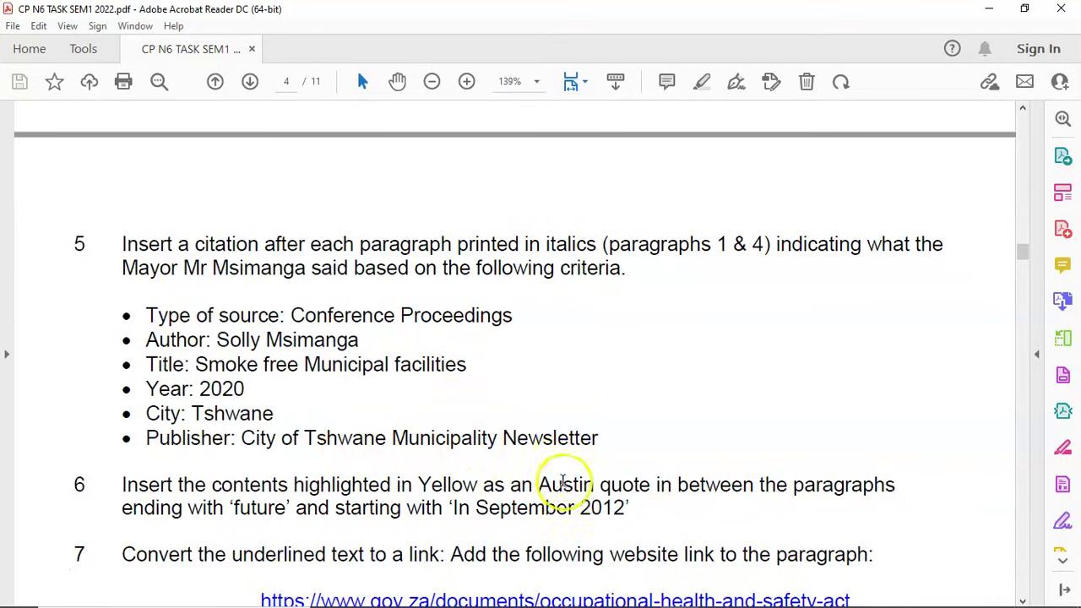
pyautogui.click(602, 593)
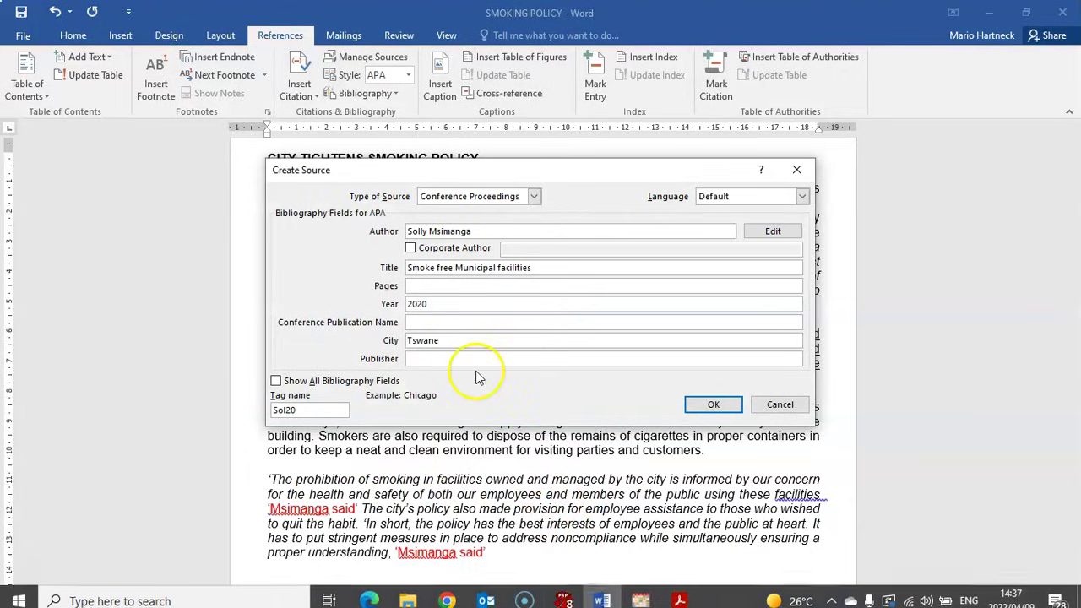
pyautogui.write('C')
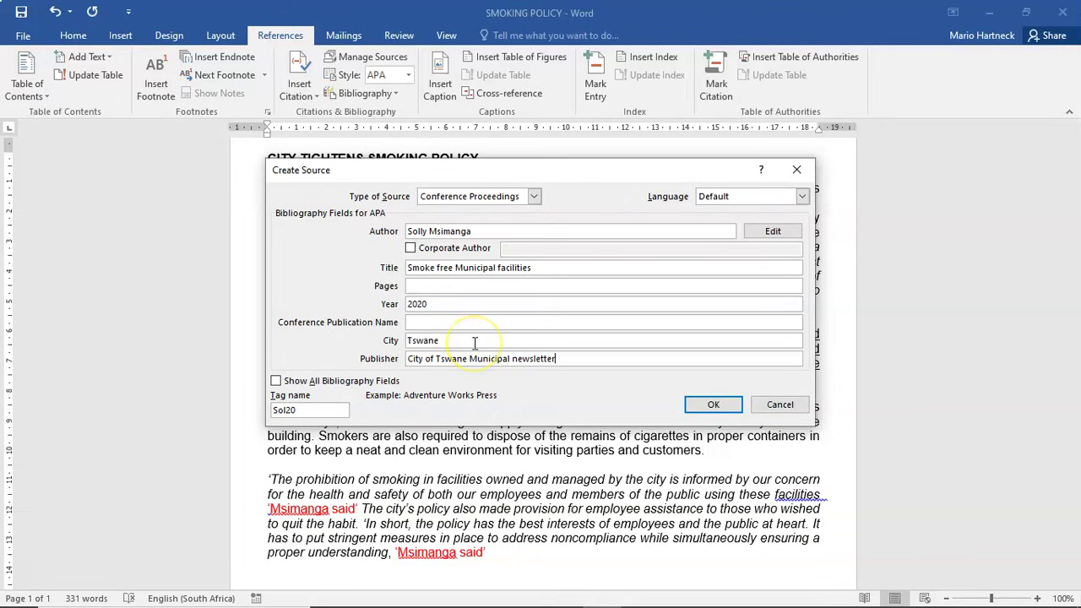
pyautogui.click(718, 404)
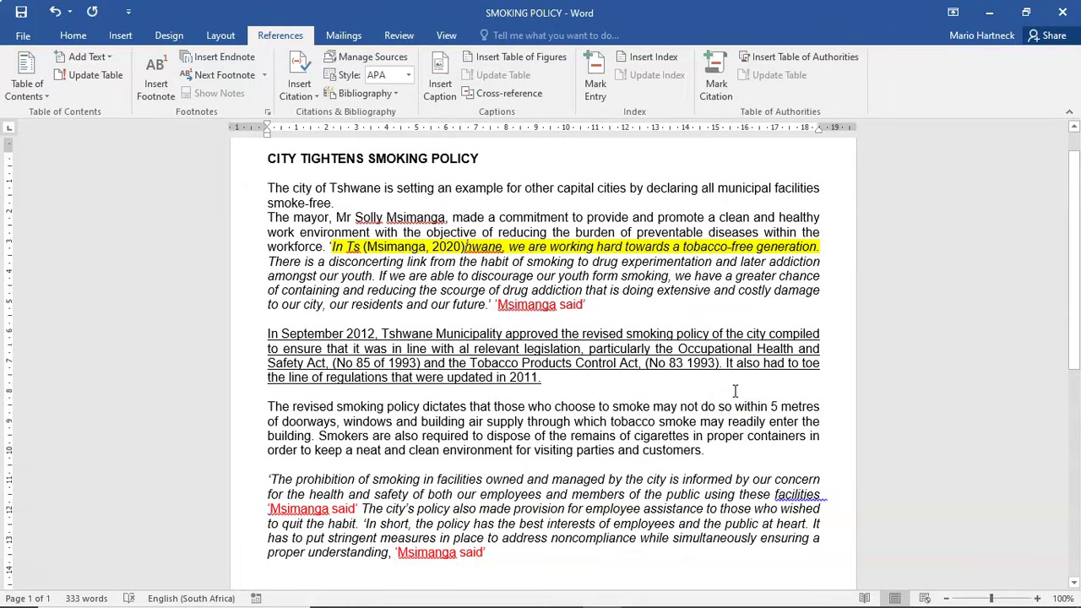
pyautogui.hotkey('ctrl', 'z')
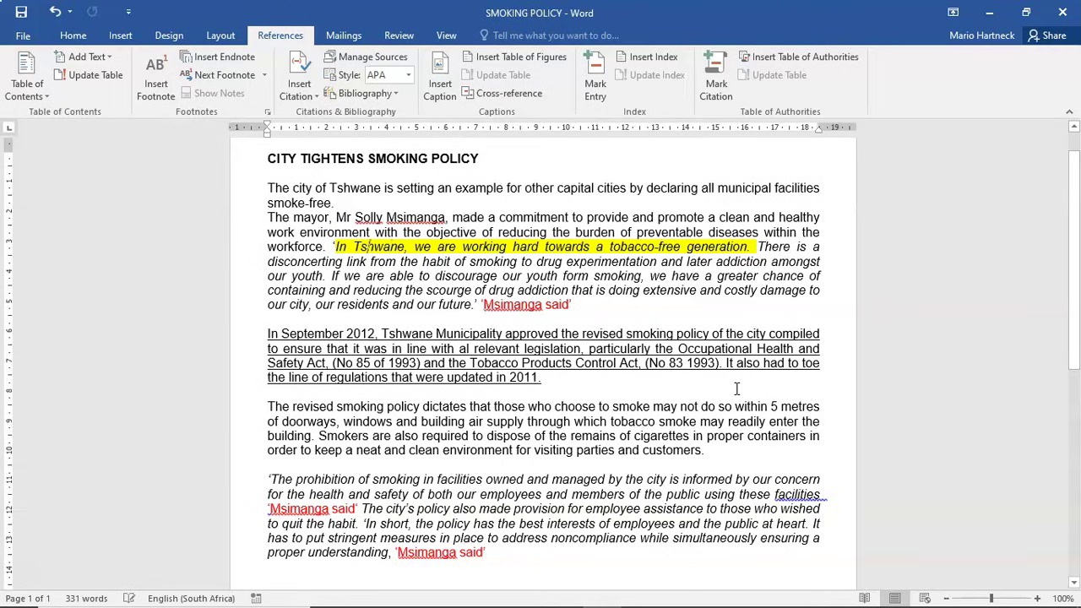
# Step: Replace the red marker text after "our future" in the first italic paragraph with a citation of the "Smoke free Municipal facilities" source
pyautogui.click(578, 304)
pyautogui.press('BackSpace')
pyautogui.press('BackSpace')
pyautogui.press('BackSpace')
pyautogui.press('BackSpace')
pyautogui.press('BackSpace')
pyautogui.press('BackSpace')
pyautogui.press('BackSpace')
pyautogui.press('BackSpace')
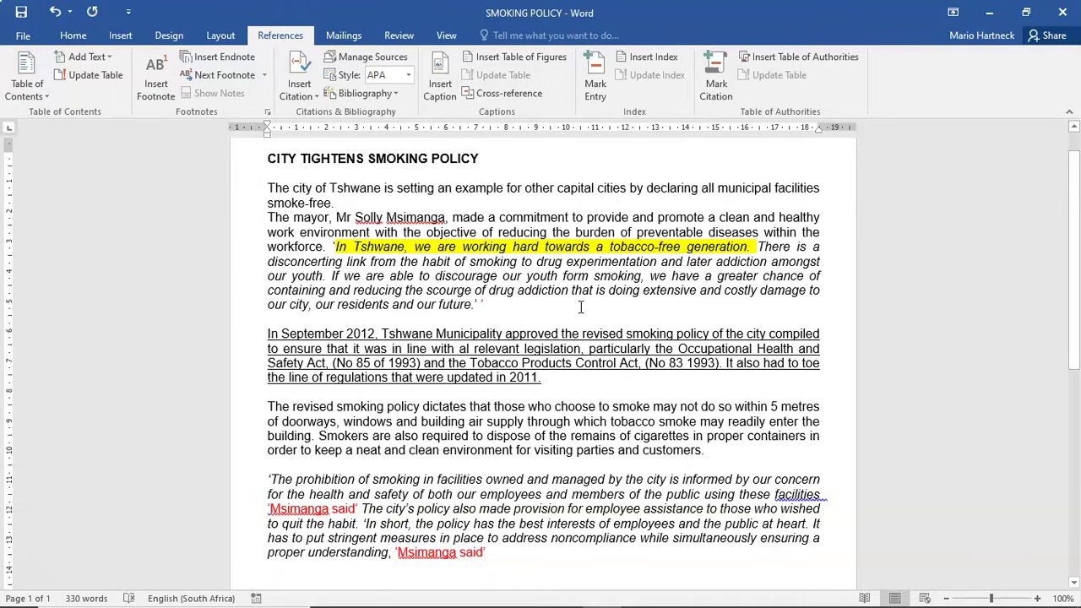
pyautogui.press('BackSpace')
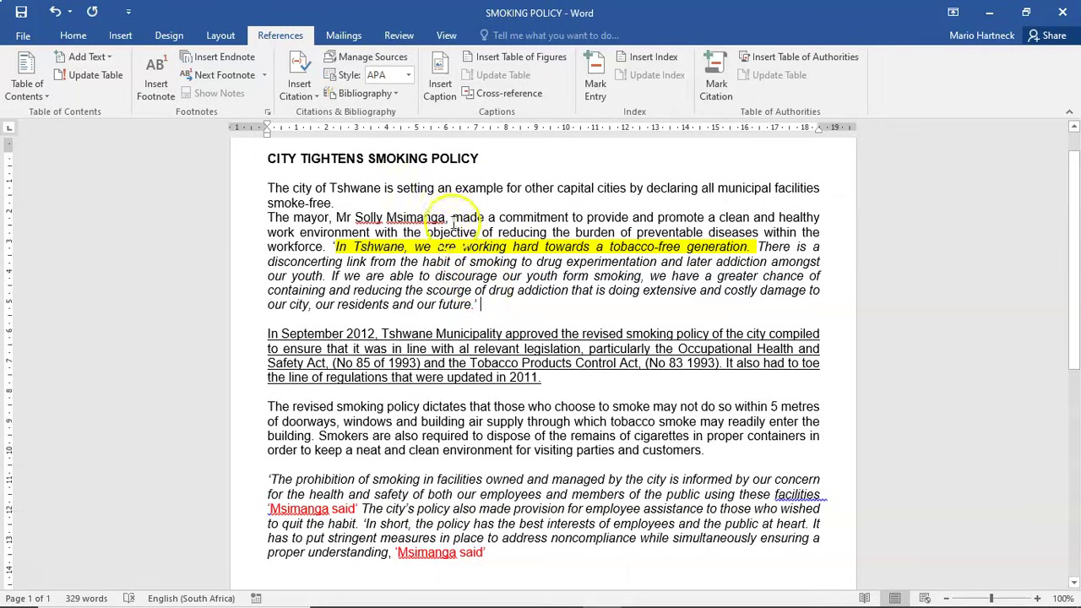
pyautogui.click(302, 91)
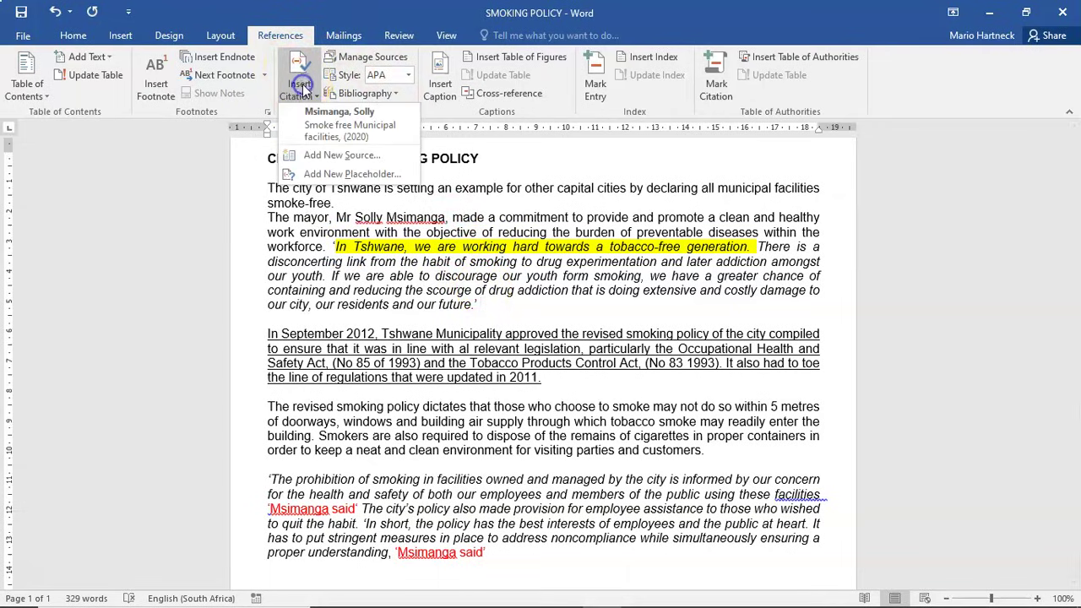
pyautogui.click(341, 124)
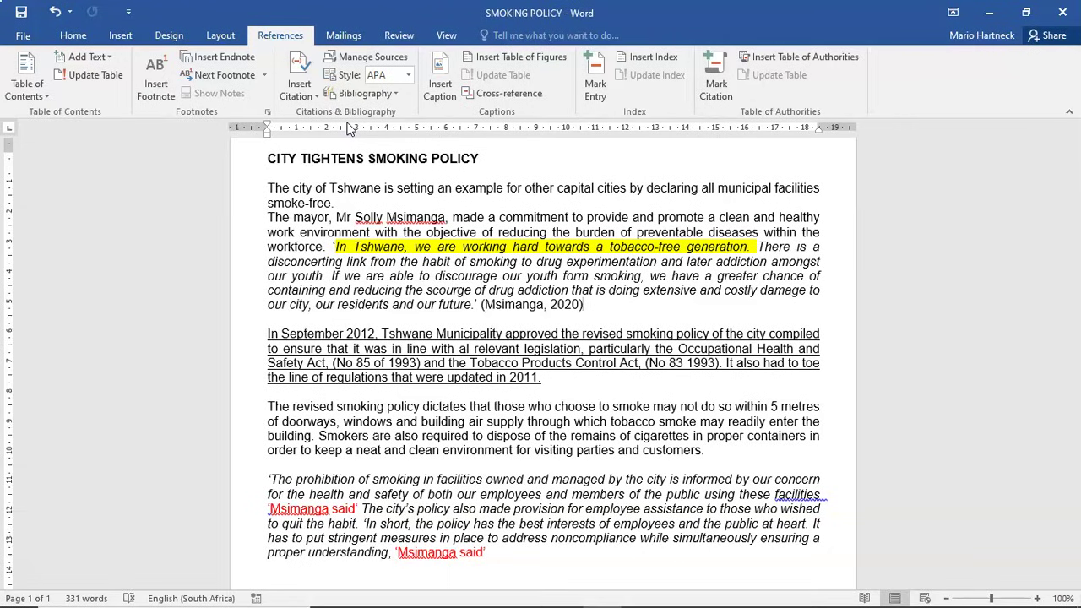
# Step: Replace the red marker text after "using these facilities" in the last italic paragraph with a citation of the same source
pyautogui.scroll(-3, 272, 237)
pyautogui.click(356, 394)
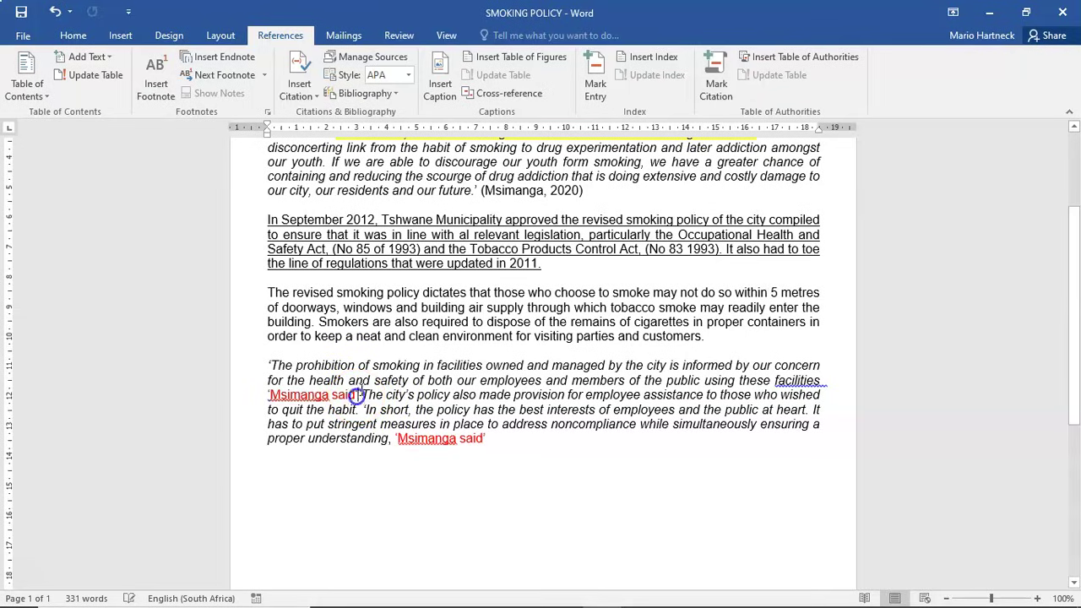
pyautogui.press('BackSpace')
pyautogui.press('BackSpace')
pyautogui.press('BackSpace')
pyautogui.press('BackSpace')
pyautogui.press('BackSpace')
pyautogui.press('BackSpace')
pyautogui.press('BackSpace')
pyautogui.press('BackSpace')
pyautogui.press('BackSpace')
pyautogui.press('BackSpace')
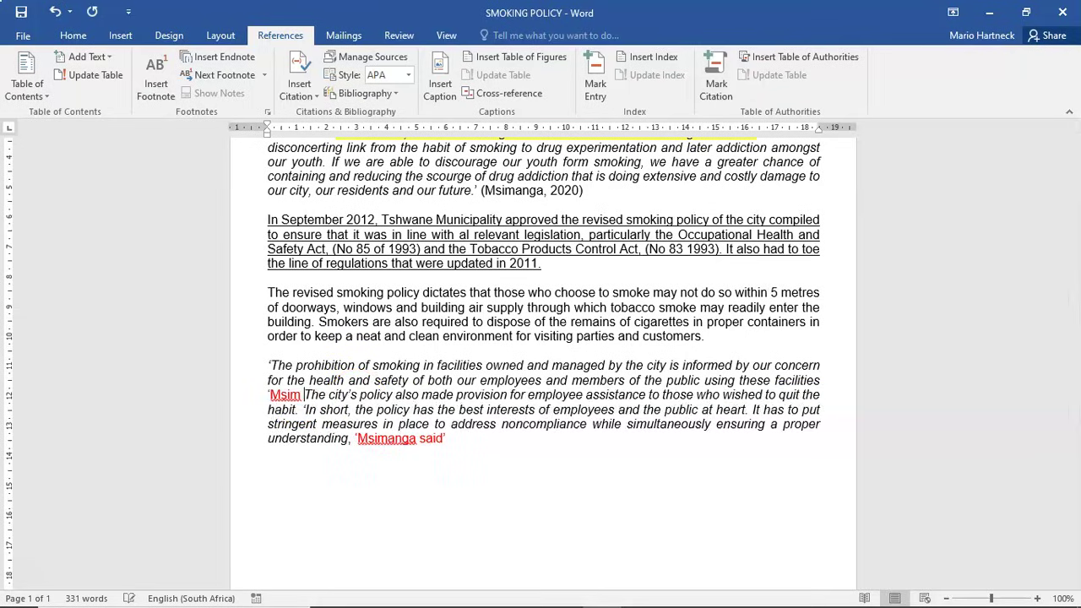
pyautogui.press('BackSpace')
pyautogui.press('BackSpace')
pyautogui.press('BackSpace')
pyautogui.press('BackSpace')
pyautogui.press('BackSpace')
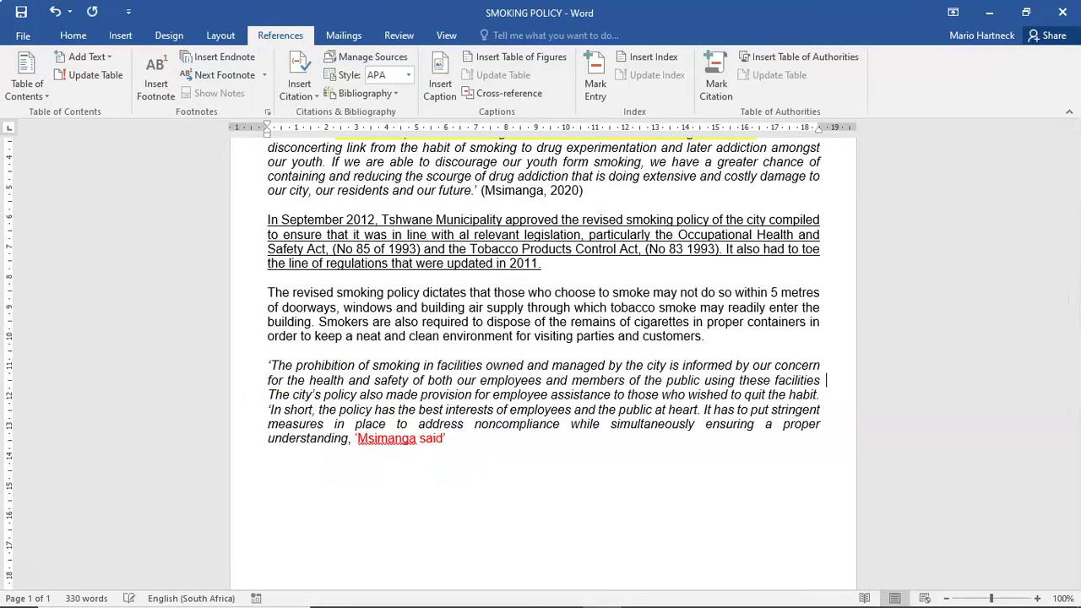
pyautogui.click(304, 95)
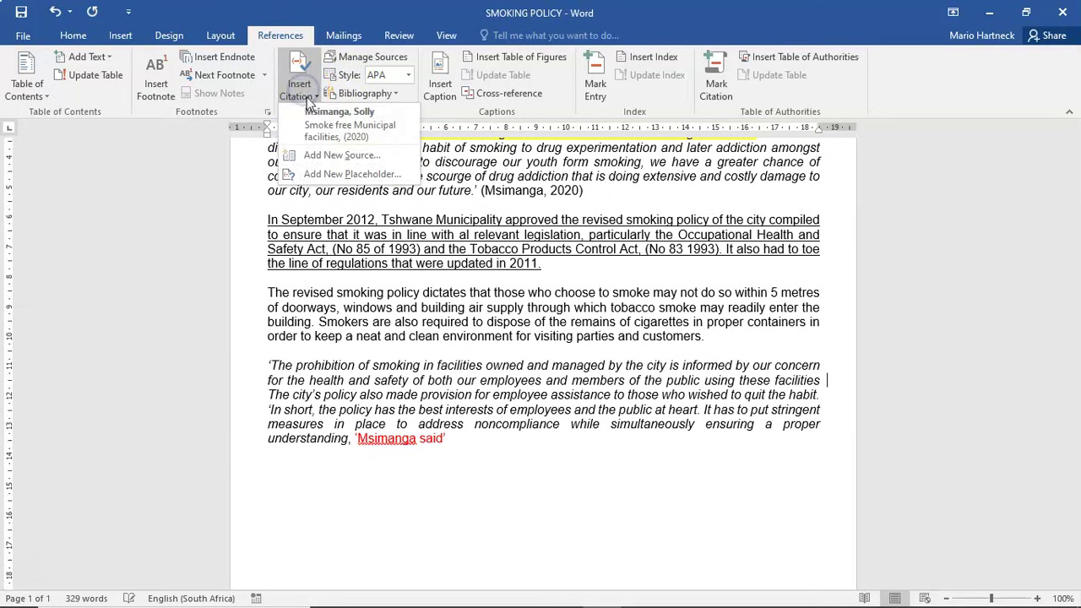
pyautogui.click(323, 127)
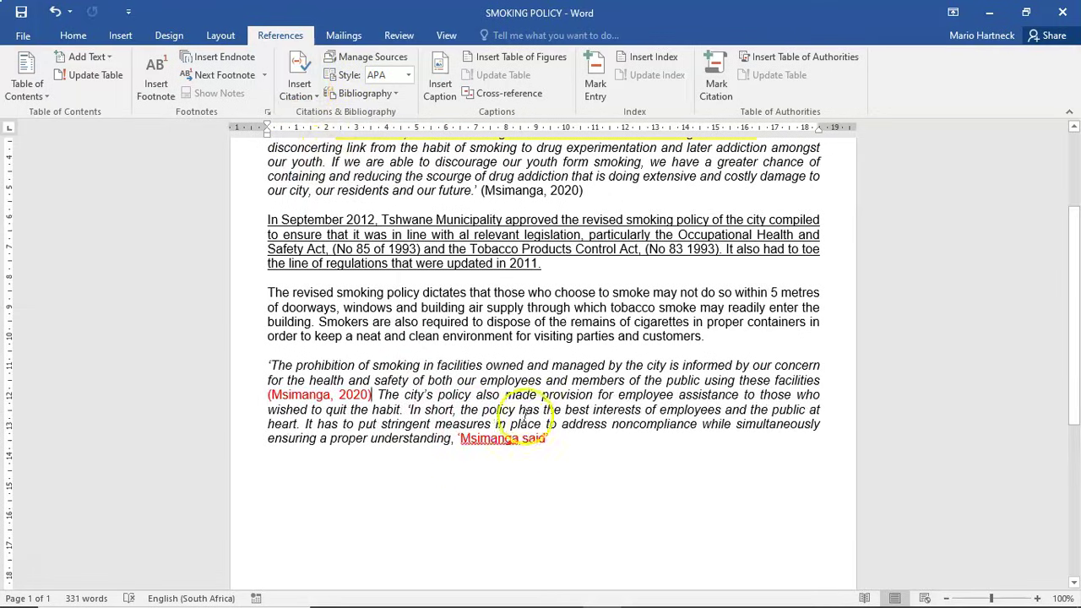
# Step: Replace the red marker text after "ensuring a proper understanding" with a citation of the "Smoke free Municipal facilities" source
pyautogui.click(572, 439)
pyautogui.press('BackSpace')
pyautogui.press('BackSpace')
pyautogui.press('BackSpace')
pyautogui.press('BackSpace')
pyautogui.press('BackSpace')
pyautogui.press('BackSpace')
pyautogui.press('BackSpace')
pyautogui.press('BackSpace')
pyautogui.press('BackSpace')
pyautogui.press('BackSpace')
pyautogui.press('BackSpace')
pyautogui.press('BackSpace')
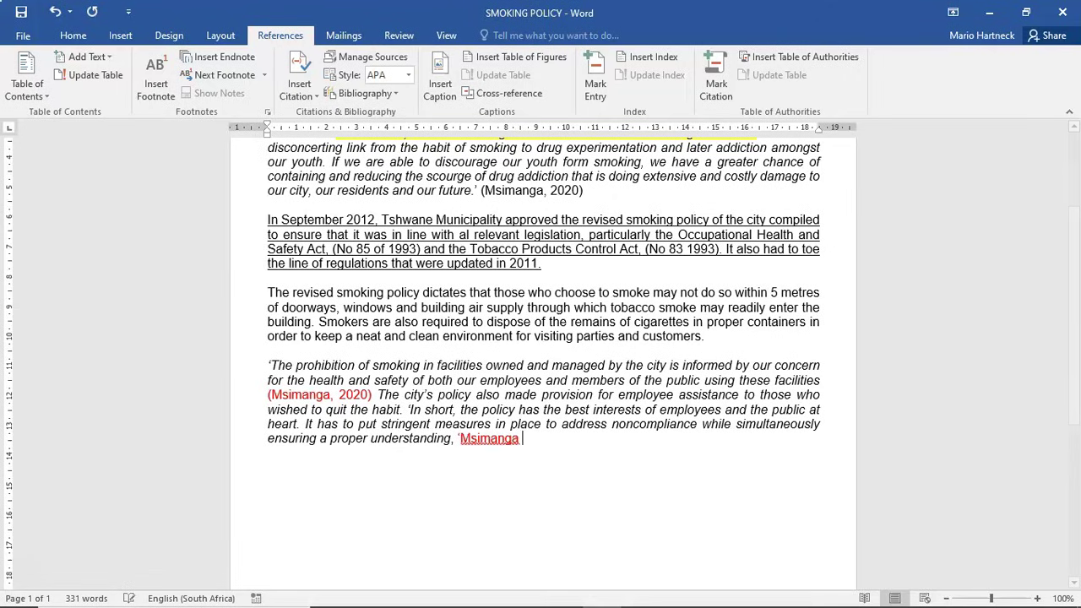
pyautogui.press('BackSpace')
pyautogui.press('BackSpace')
pyautogui.press('BackSpace')
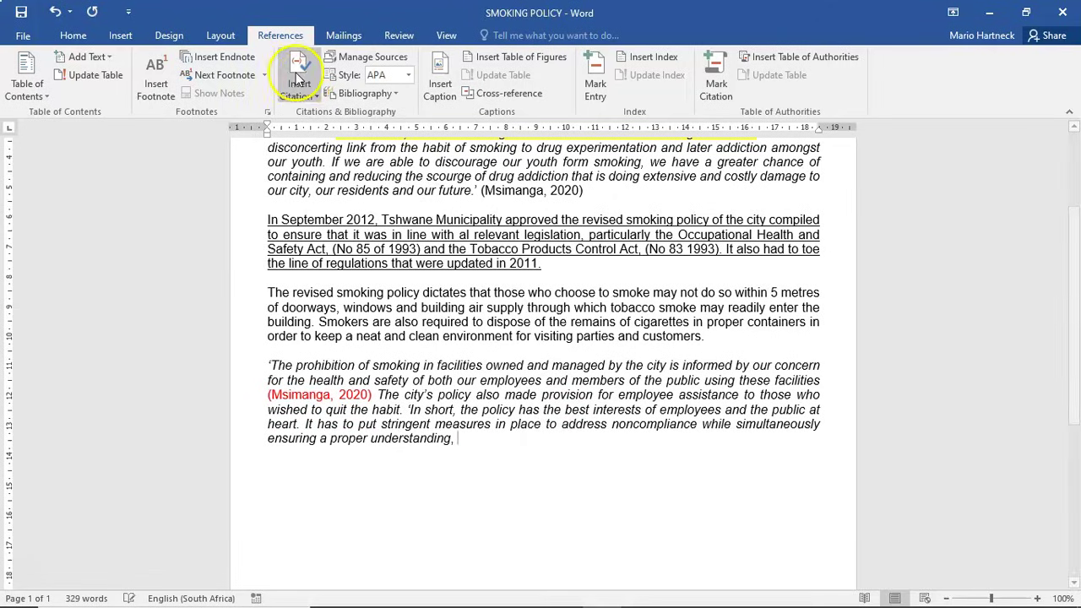
pyautogui.click(302, 89)
pyautogui.click(326, 126)
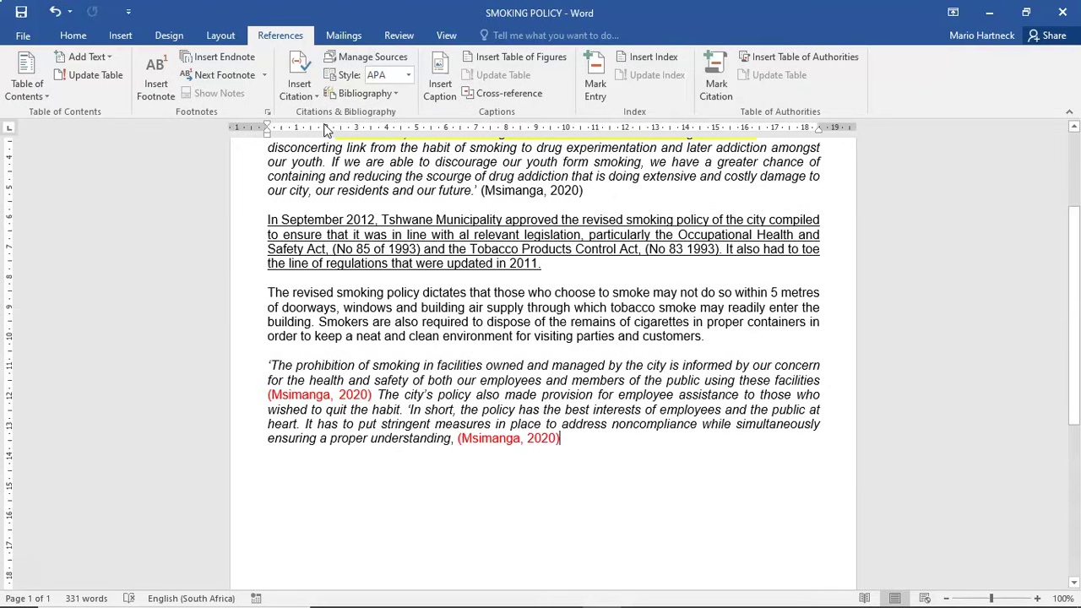
# Step: Consult instruction 6 in the task PDF and add a line break after the citation ending the first italic paragraph in Word
pyautogui.click(677, 591)
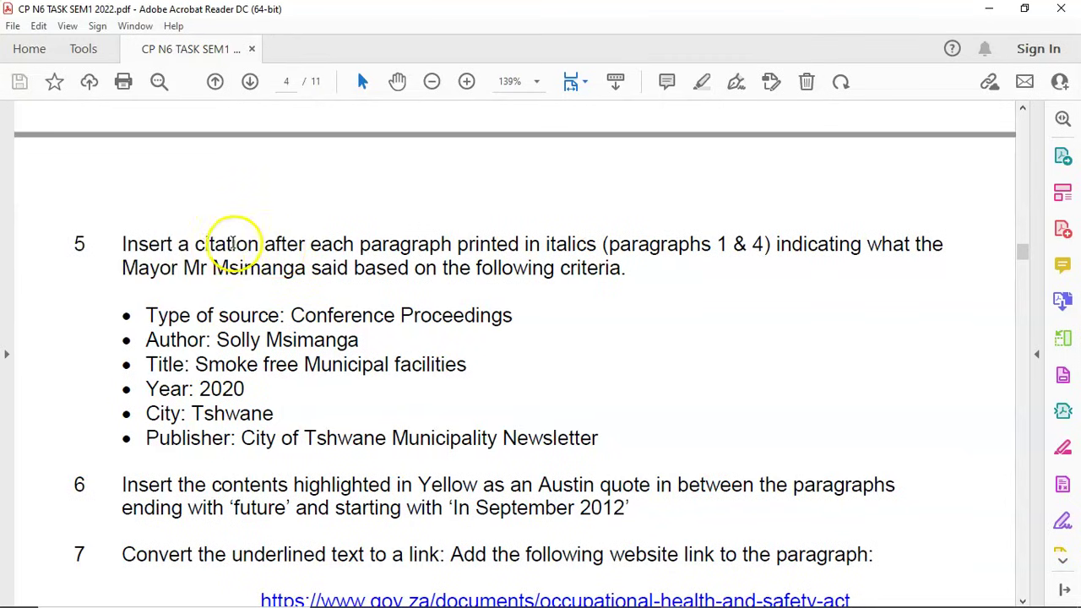
pyautogui.scroll(-5, 235, 253)
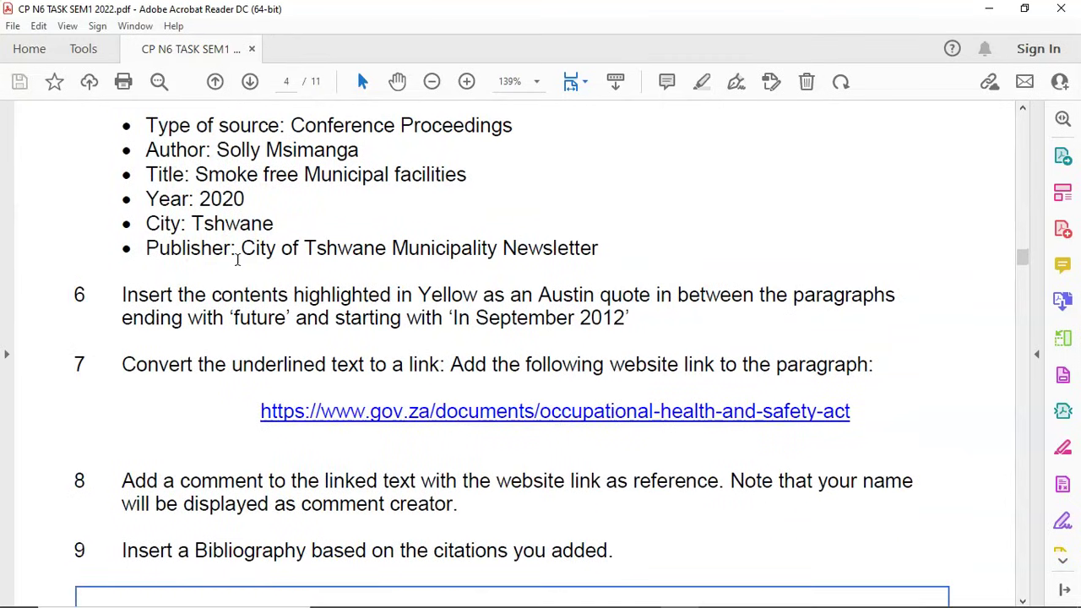
pyautogui.scroll(-3, 237, 260)
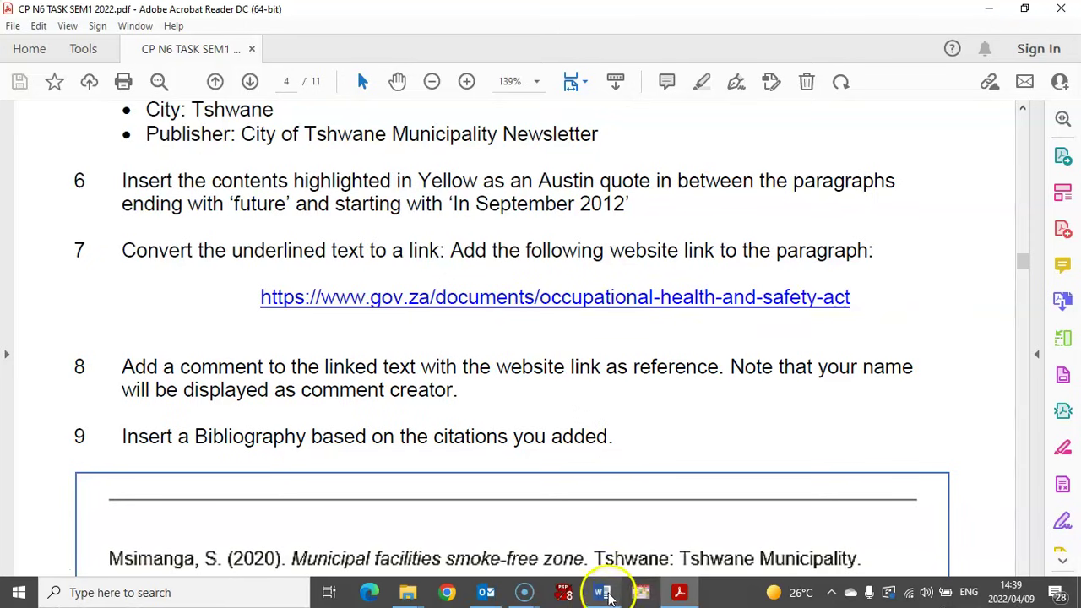
pyautogui.click(604, 592)
pyautogui.scroll(4, 273, 282)
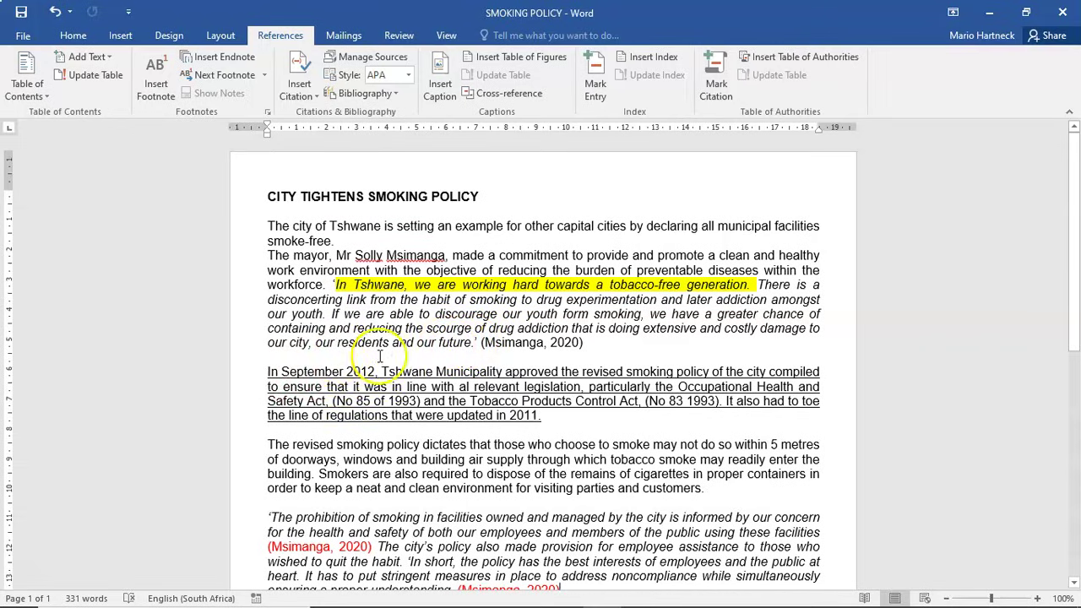
pyautogui.click(587, 343)
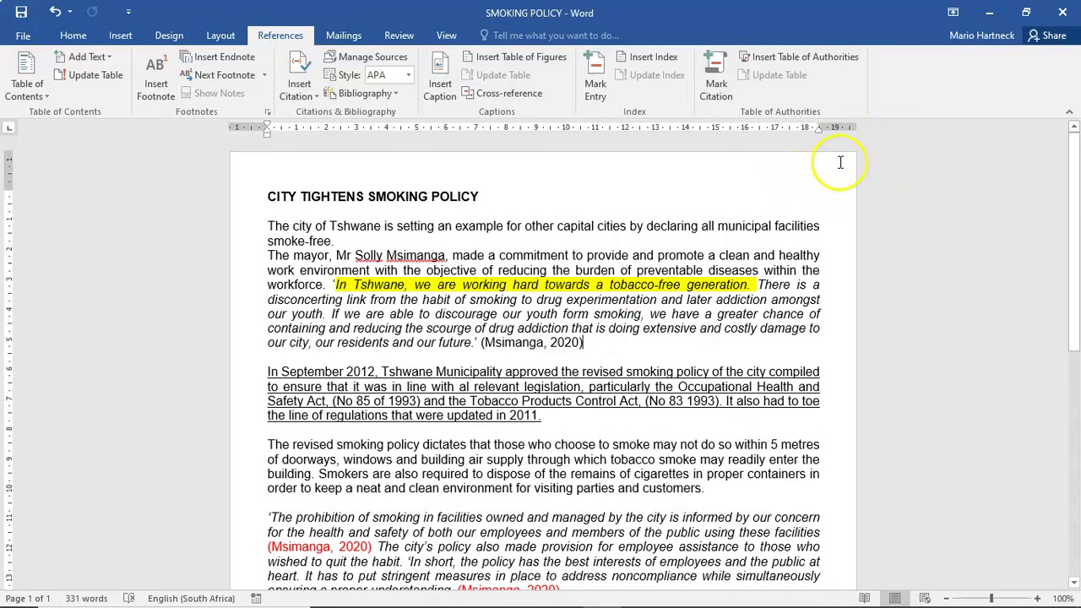
pyautogui.press('Return')
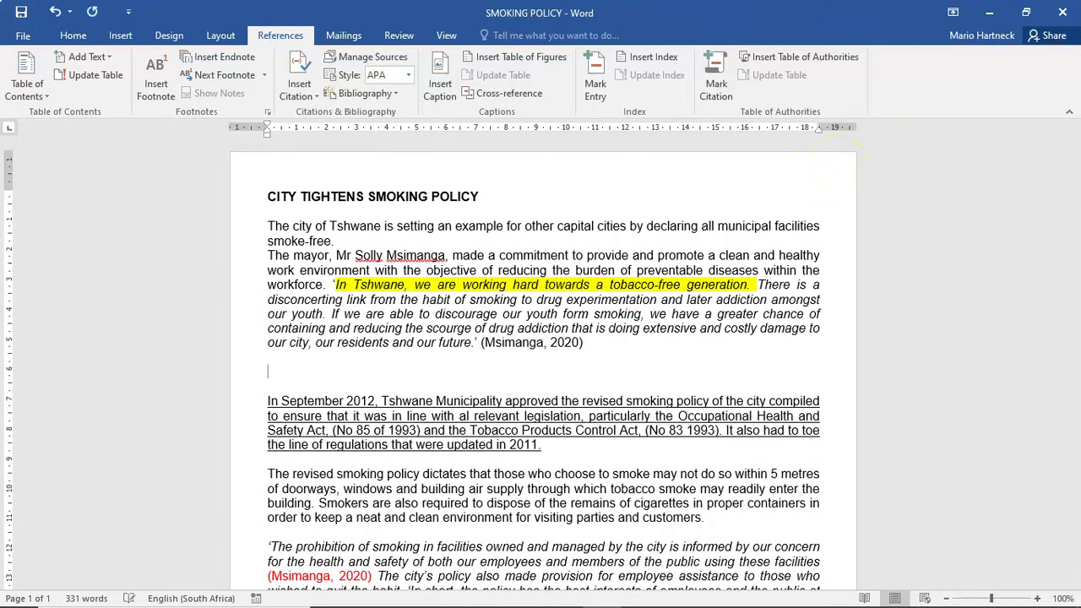
# Step: Show the paragraph marks and place the cursor in the blank line directly above "In September 2012"
pyautogui.click(272, 357)
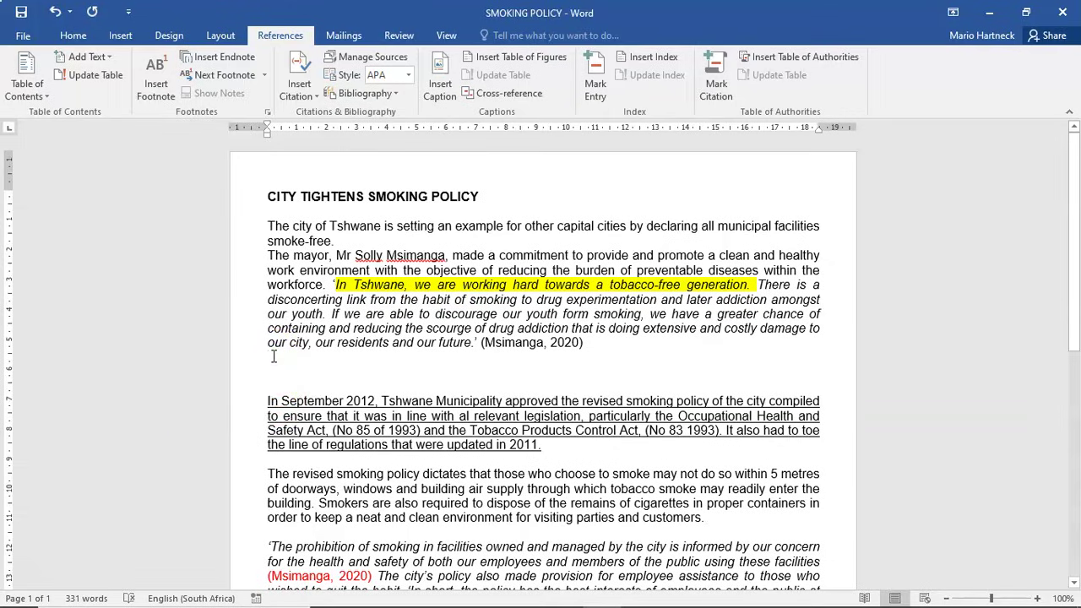
pyautogui.click(273, 390)
pyautogui.click(271, 368)
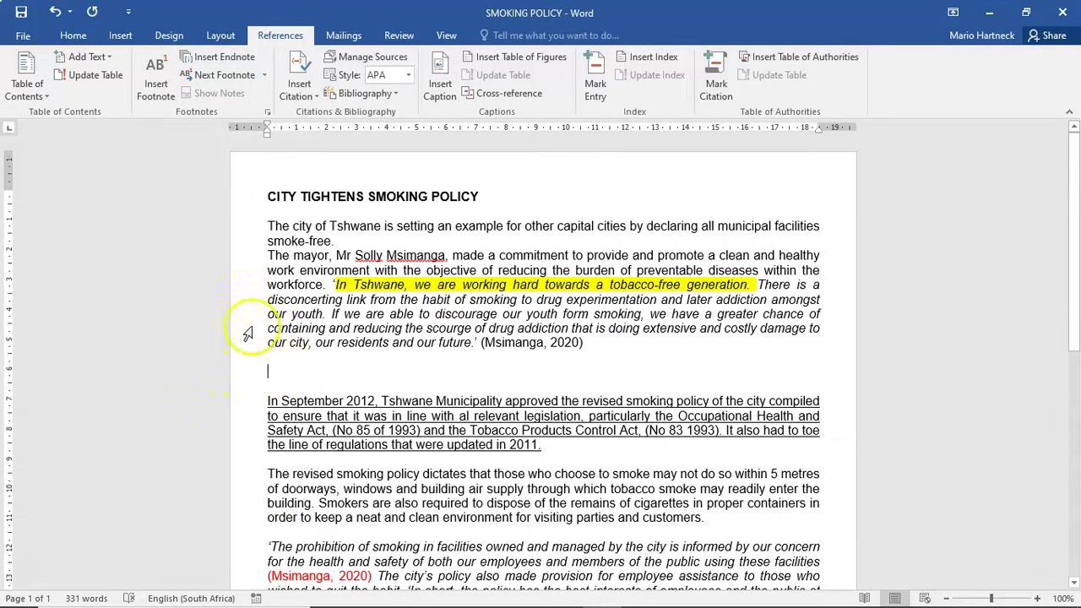
pyautogui.click(73, 35)
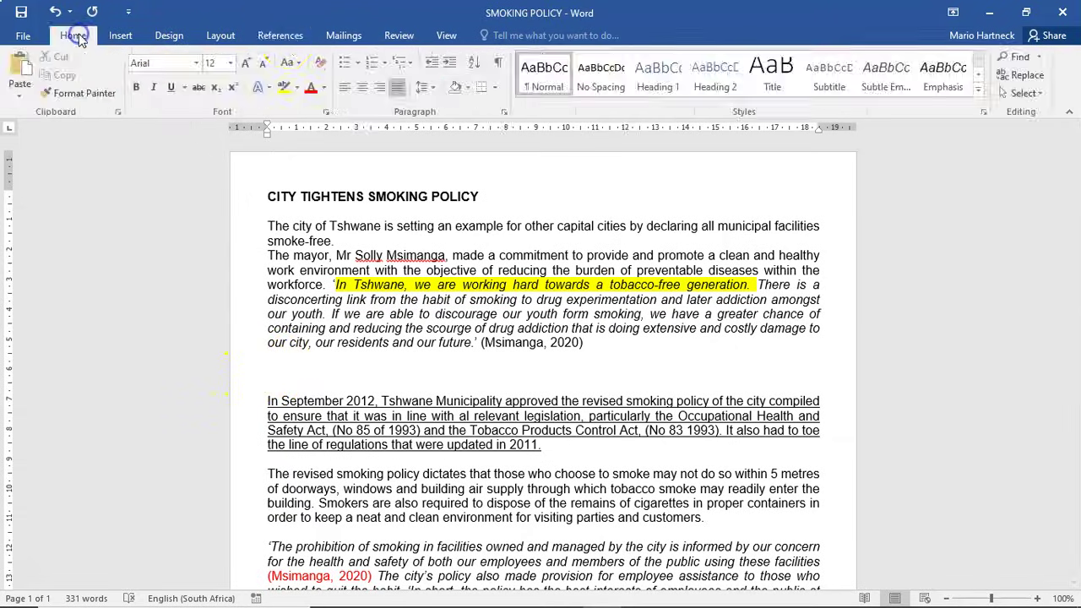
pyautogui.click(499, 67)
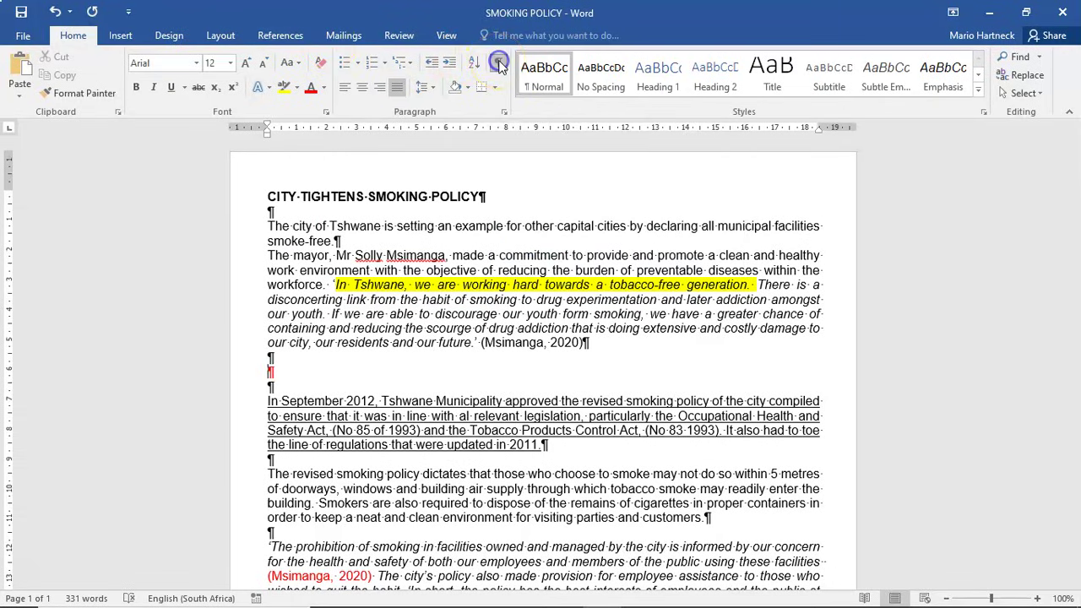
pyautogui.click(267, 379)
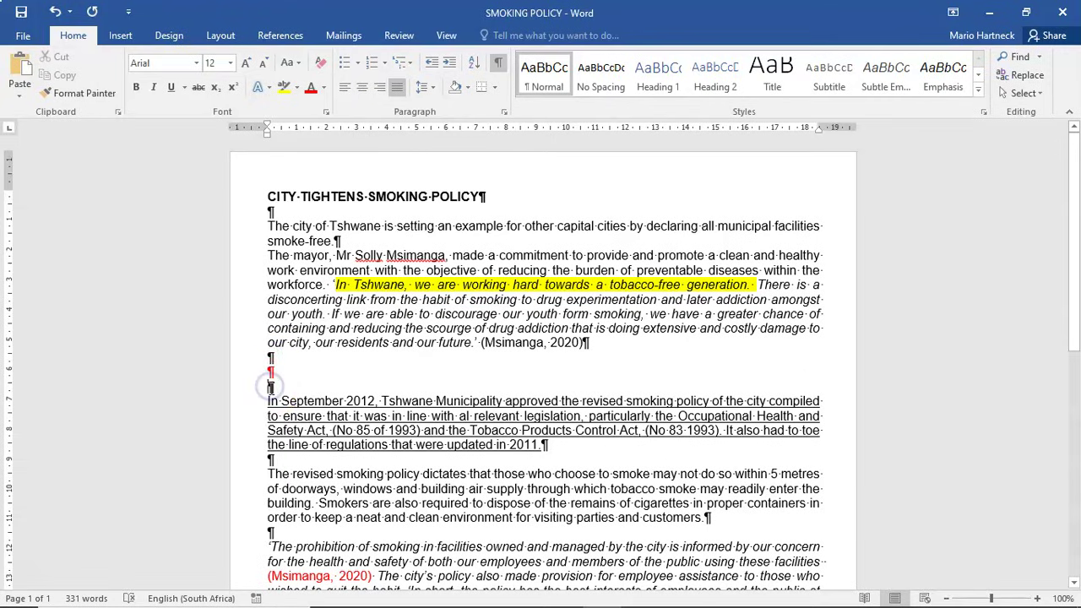
# Step: Hide the paragraph marks and insert an Austin Quote text box in the blank lines above the "In September 2012" paragraph
pyautogui.doubleClick(271, 373)
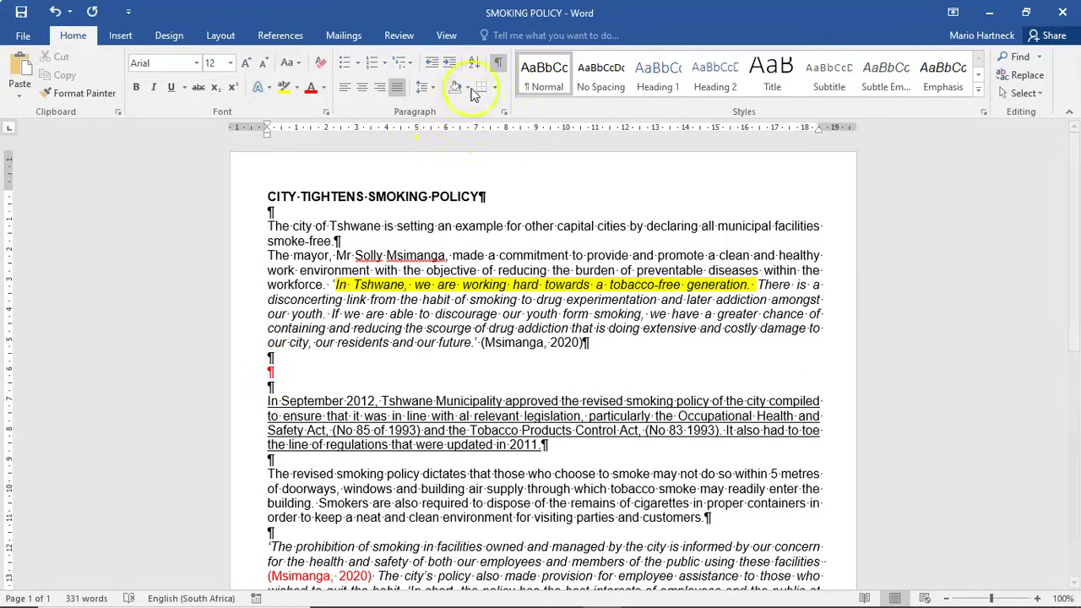
pyautogui.click(496, 67)
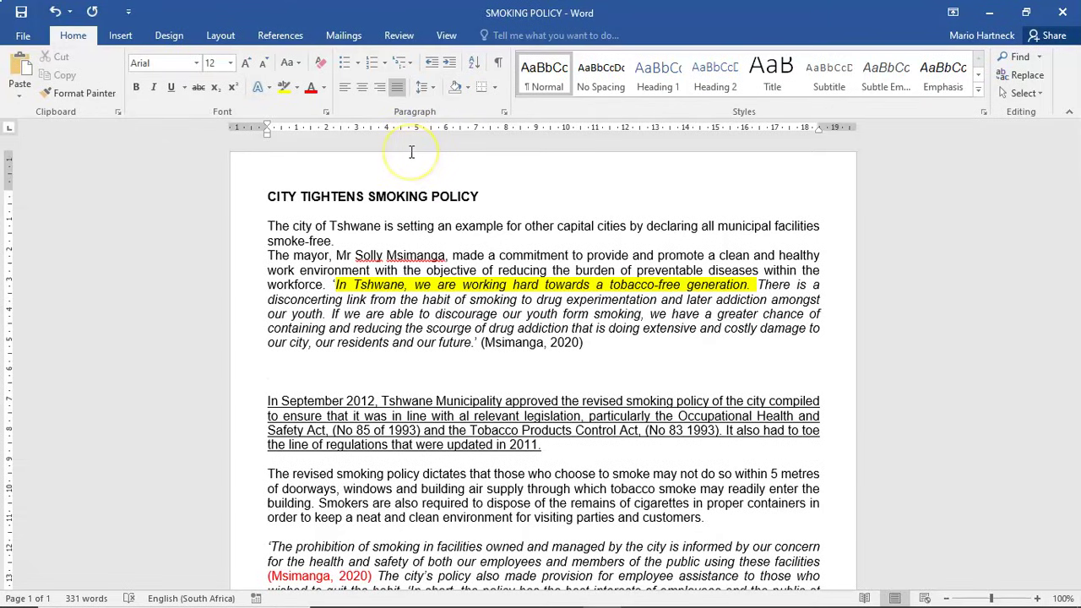
pyautogui.hotkey('alt', 'n')
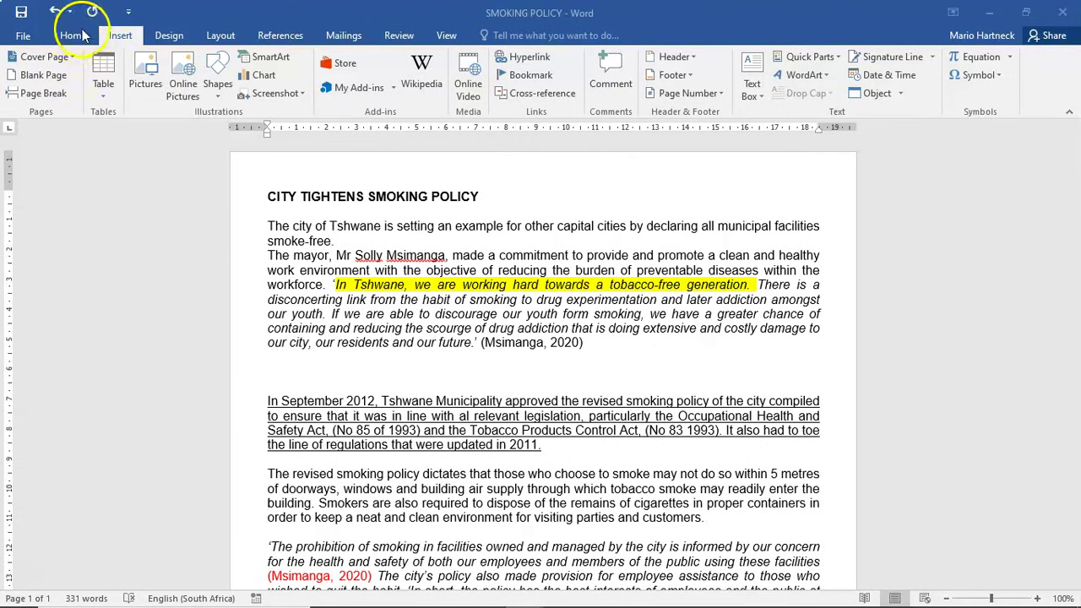
pyautogui.click(127, 38)
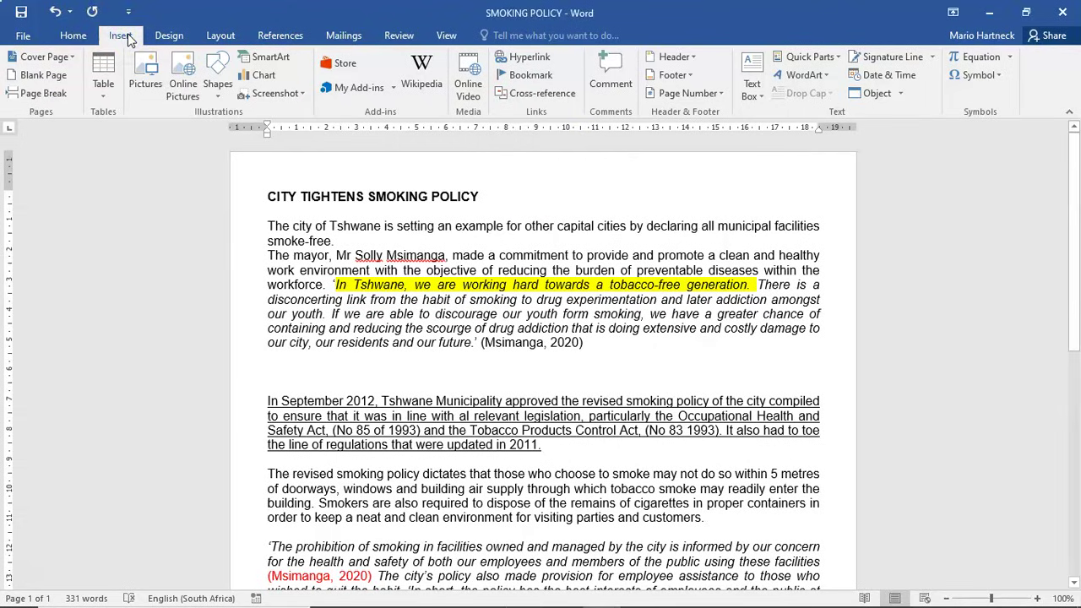
pyautogui.click(763, 100)
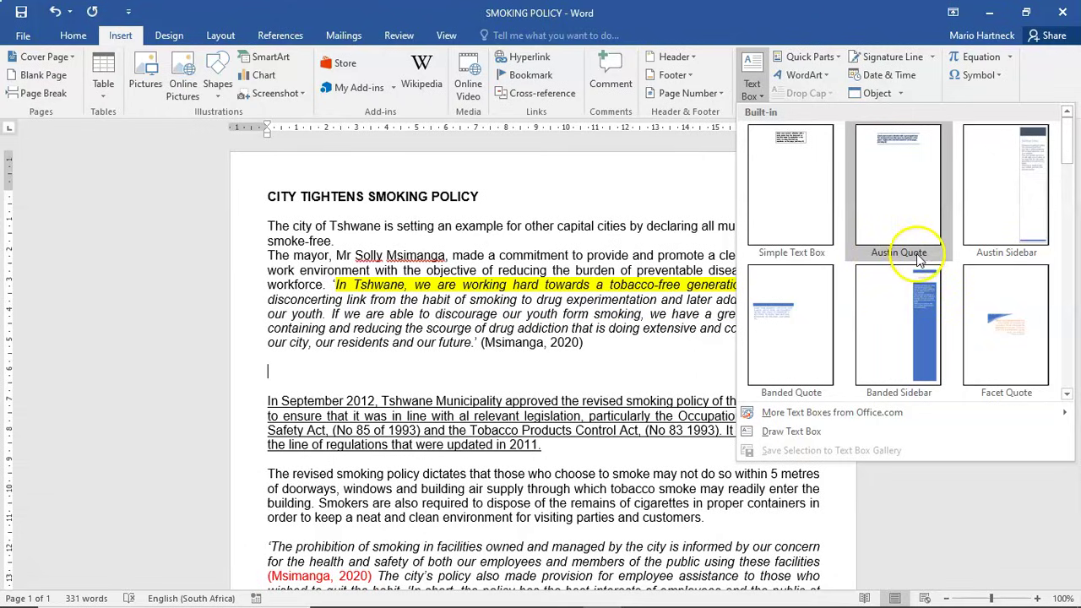
pyautogui.click(908, 179)
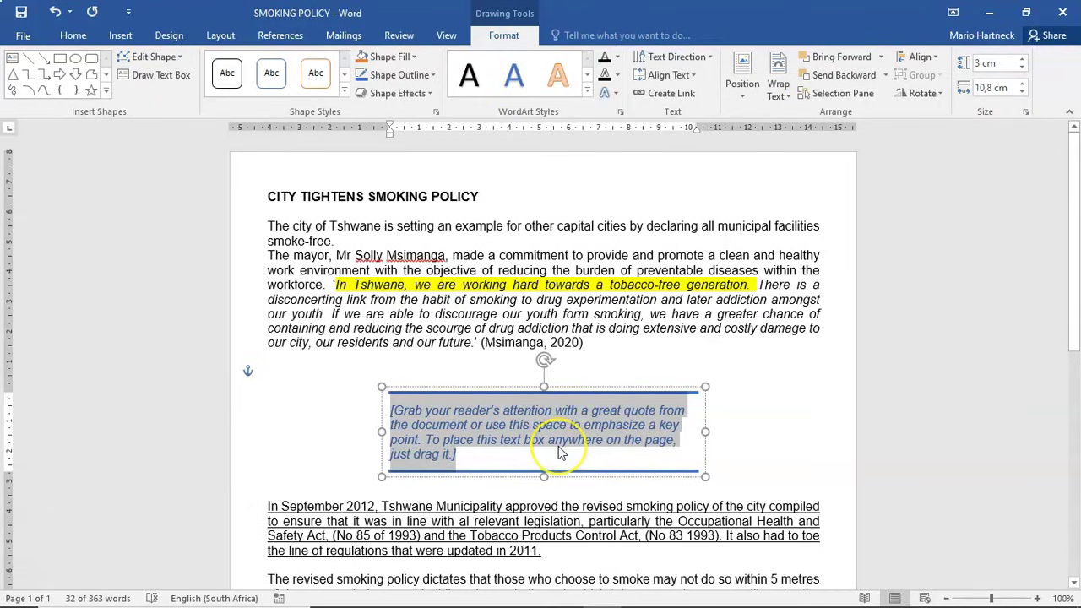
# Step: Replace the quote box's placeholder text with a copy of the yellow-highlighted sentence "In Tshwane, we are working hard towards a tobacco-free generation.", keeping its source formatting
pyautogui.click(476, 454)
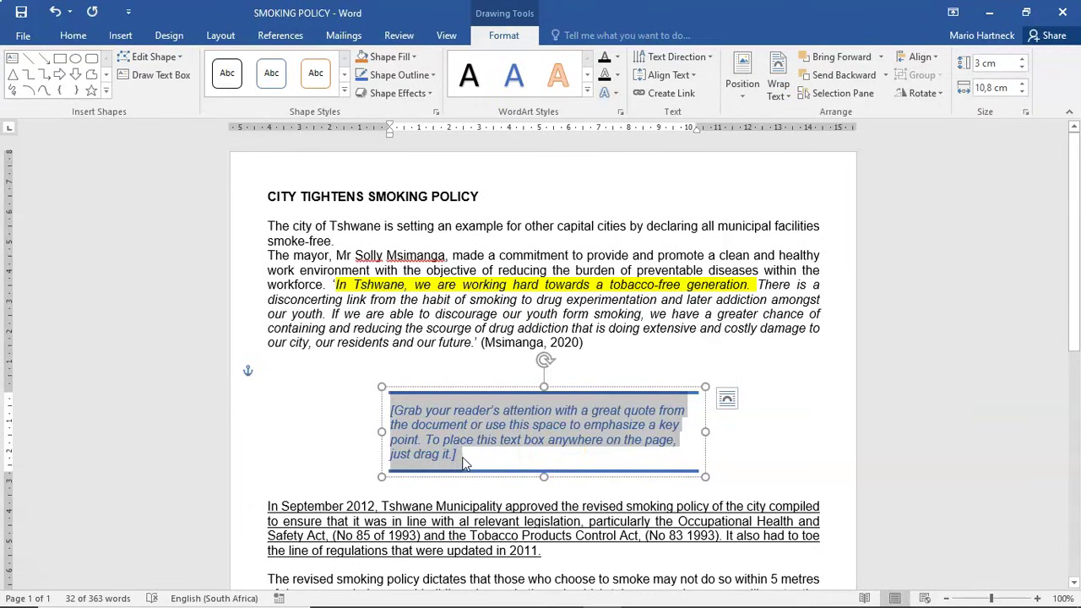
pyautogui.press('Delete')
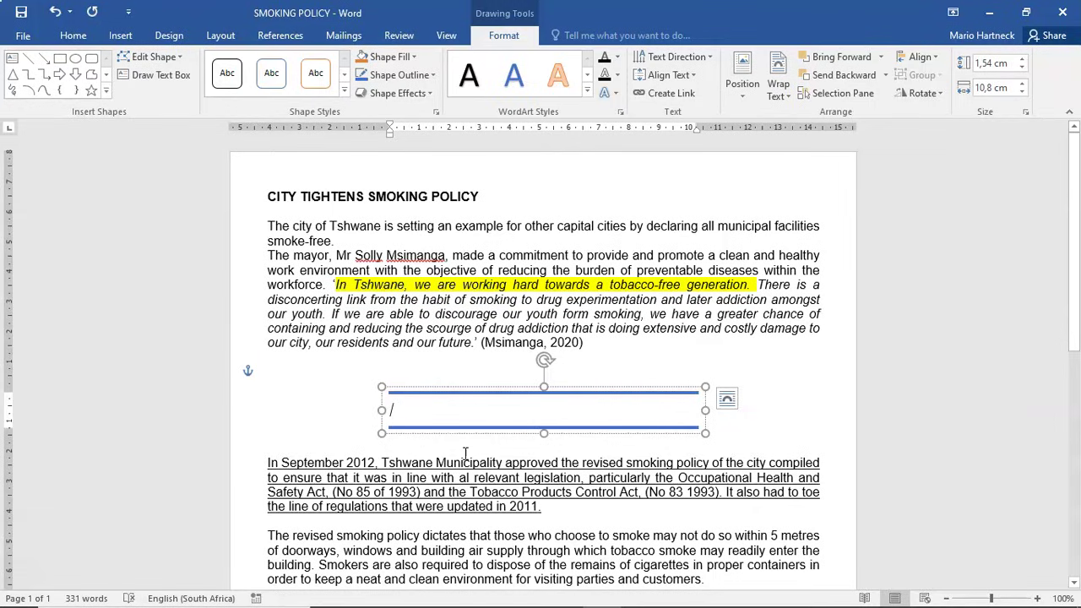
pyautogui.moveTo(336, 285); pyautogui.dragTo(539, 285)
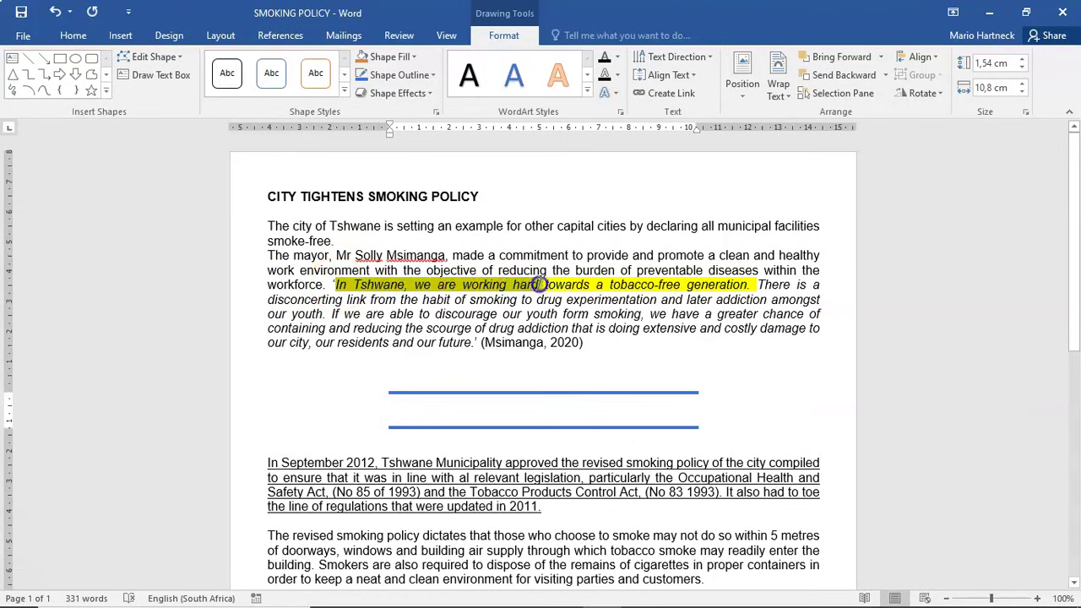
pyautogui.rightClick(729, 292)
pyautogui.click(762, 317)
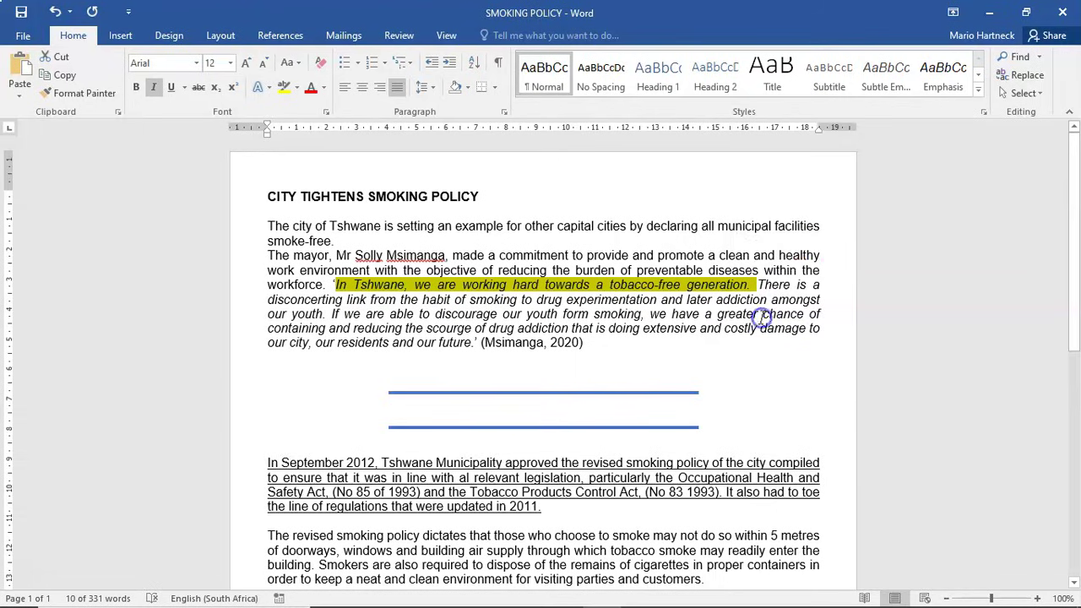
pyautogui.click(486, 413)
pyautogui.rightClick(488, 414)
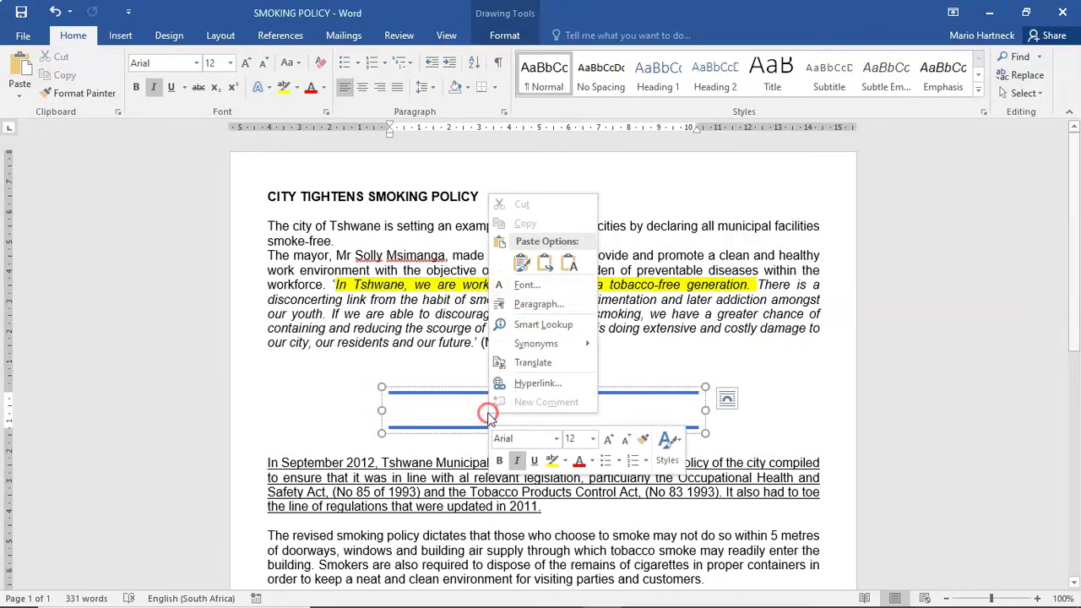
pyautogui.click(522, 264)
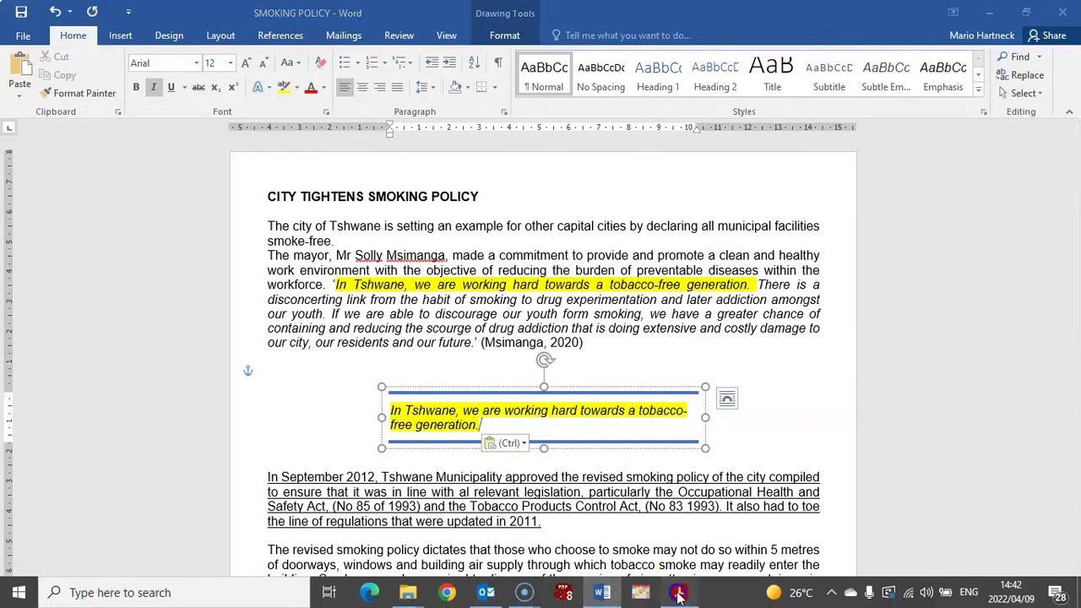
# Step: Check instruction 6 in the task PDF in Acrobat Reader and centre the text of the Austin quote in Word
pyautogui.click(679, 592)
pyautogui.scroll(2, 205, 287)
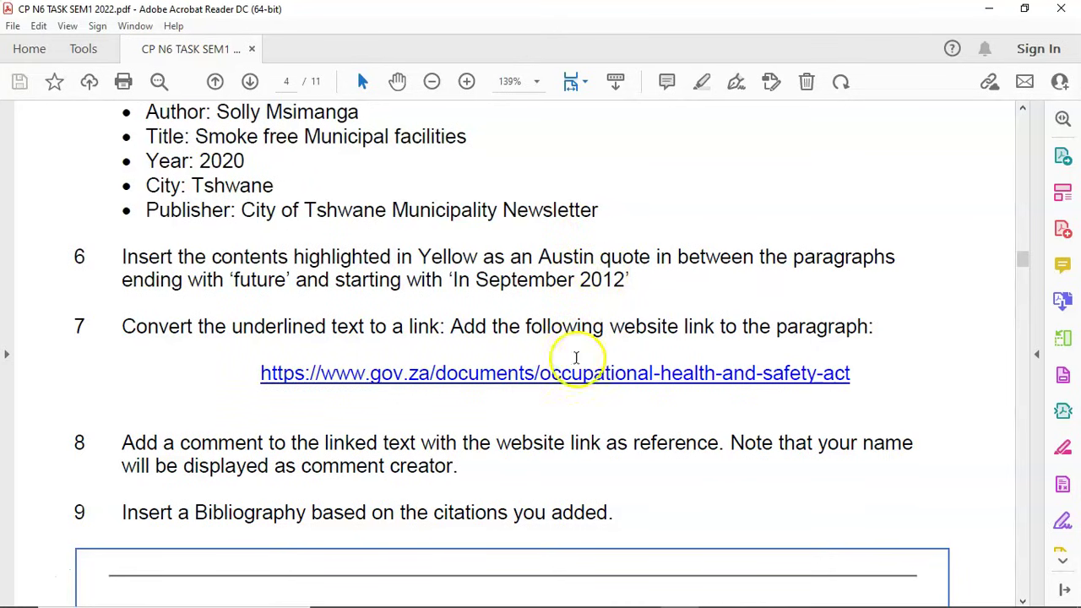
pyautogui.click(608, 594)
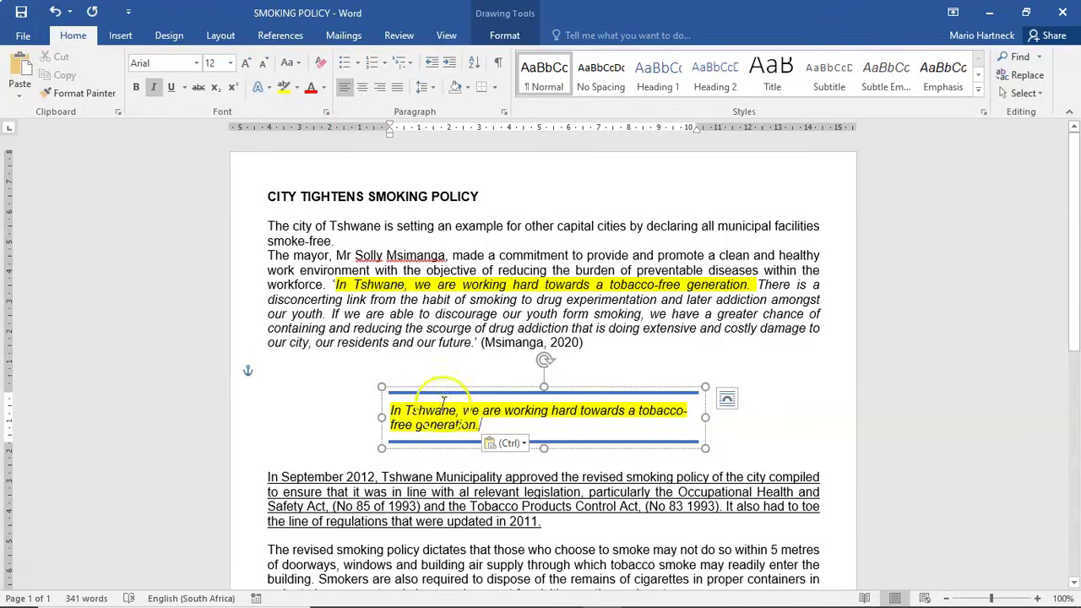
pyautogui.click(362, 88)
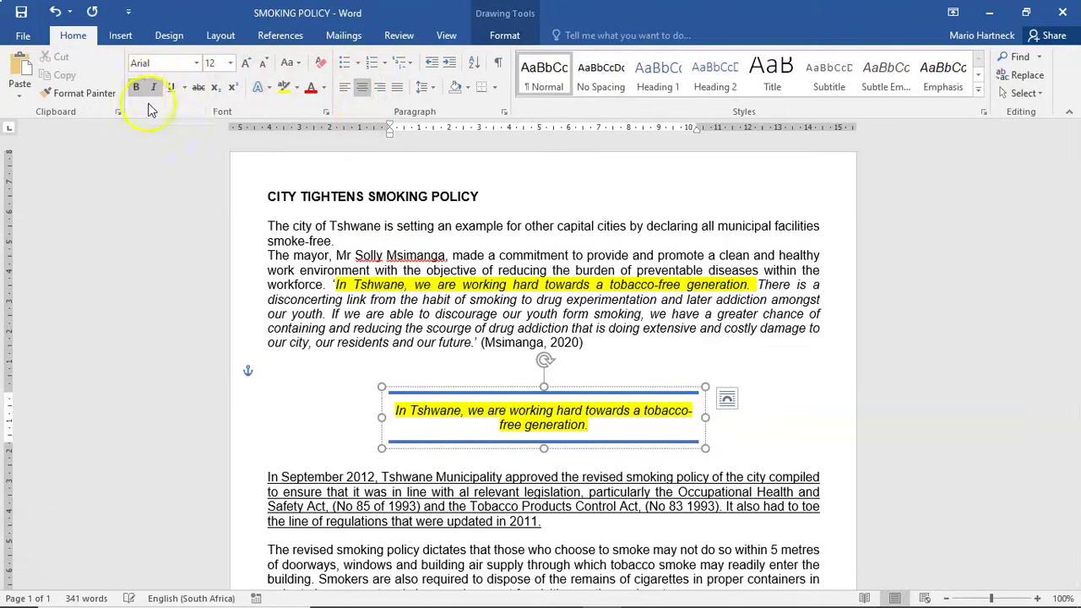
pyautogui.click(184, 87)
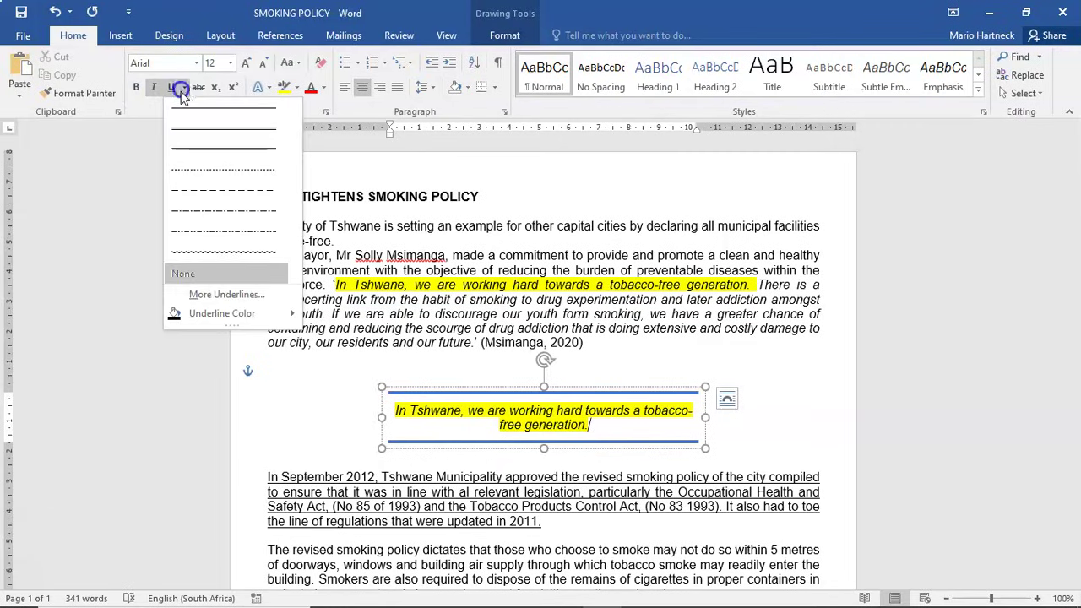
pyautogui.click(524, 270)
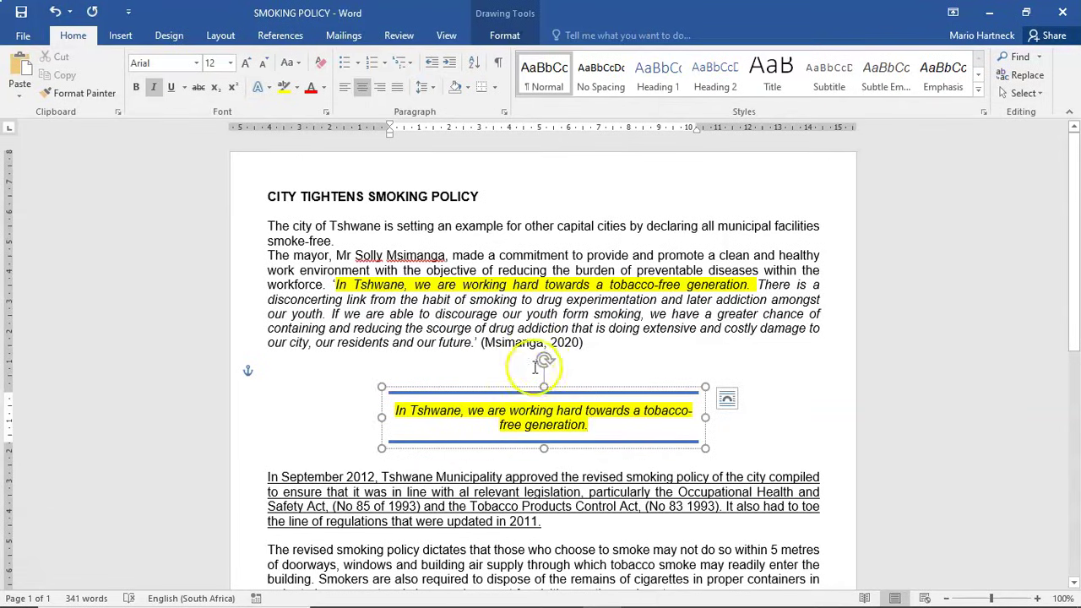
pyautogui.click(517, 340)
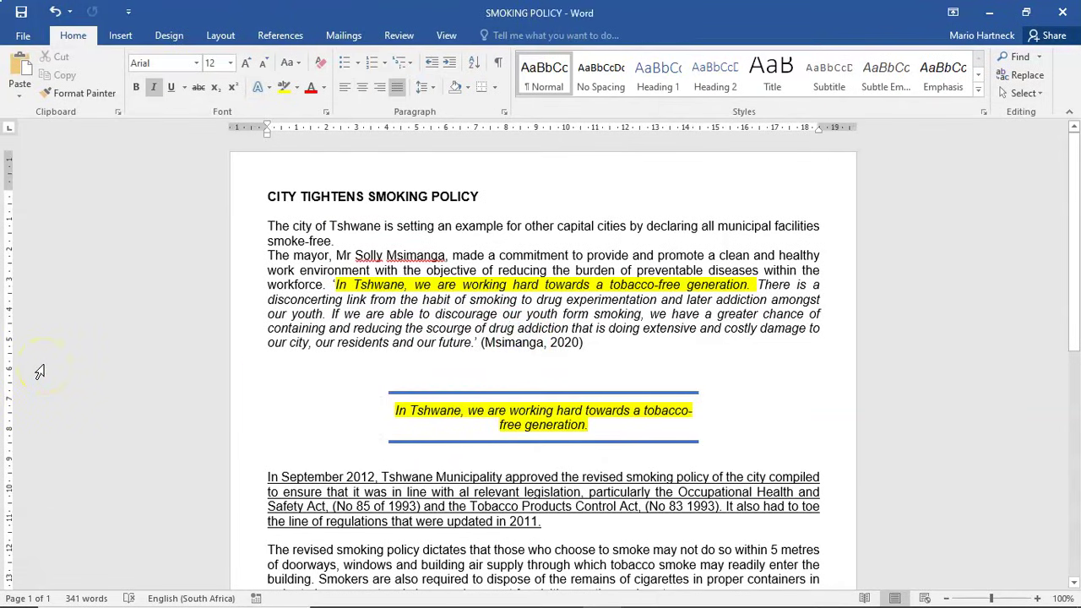
# Step: Remove the yellow highlight from the text inside the Austin quote and return to the task PDF in Acrobat Reader
pyautogui.scroll(-2, 40, 372)
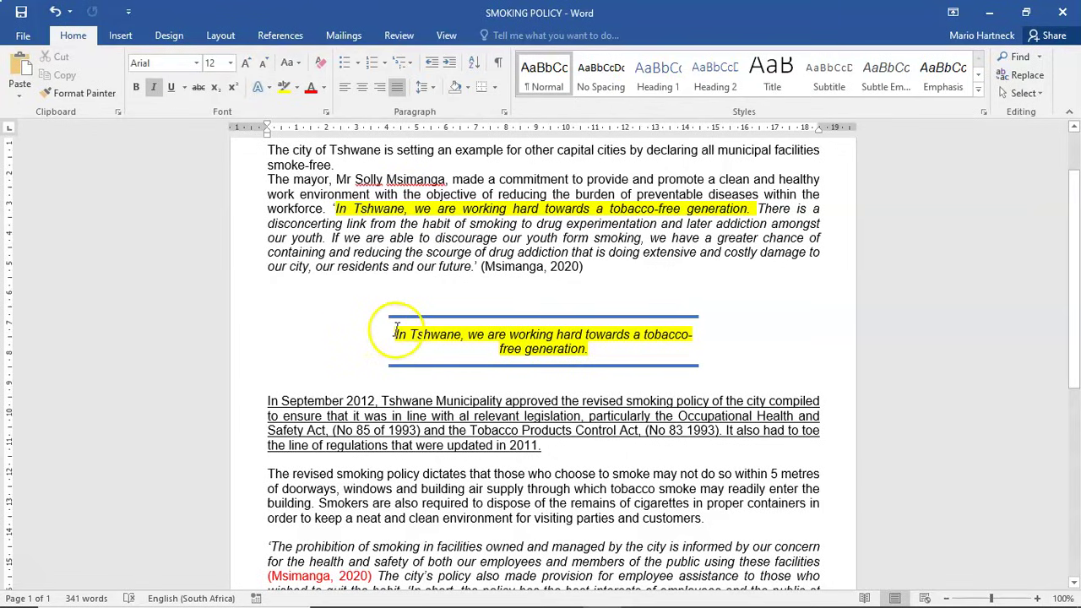
pyautogui.moveTo(395, 331); pyautogui.dragTo(543, 344)
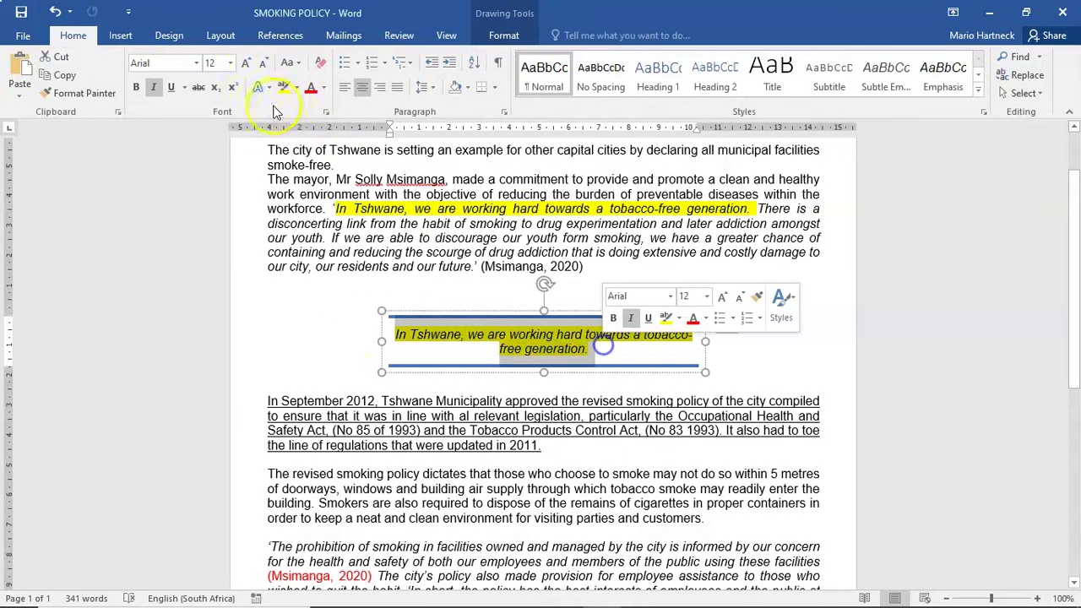
pyautogui.click(296, 87)
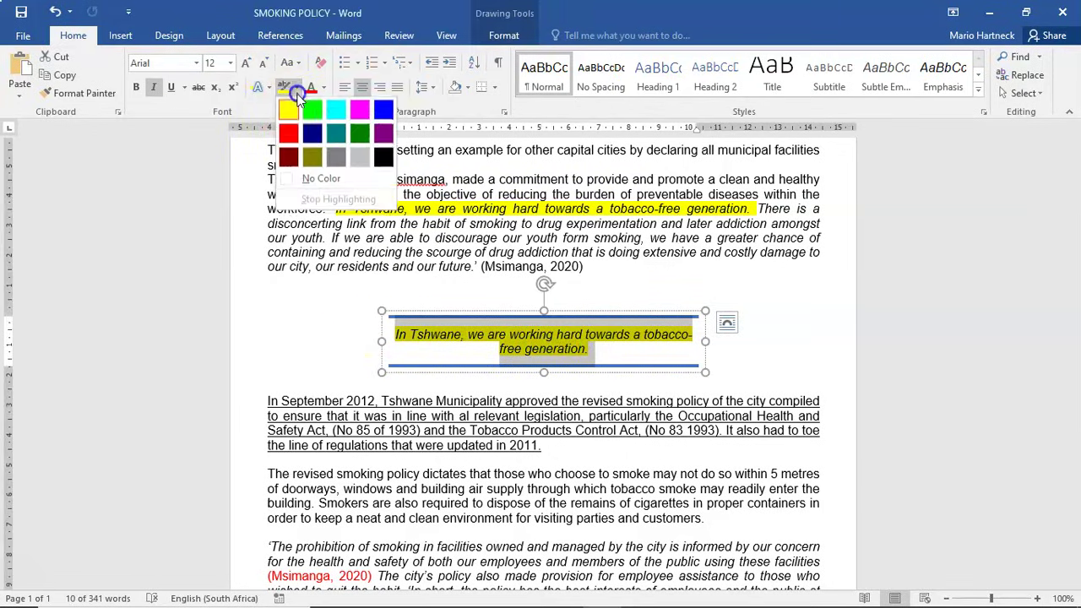
pyautogui.click(321, 179)
pyautogui.click(350, 299)
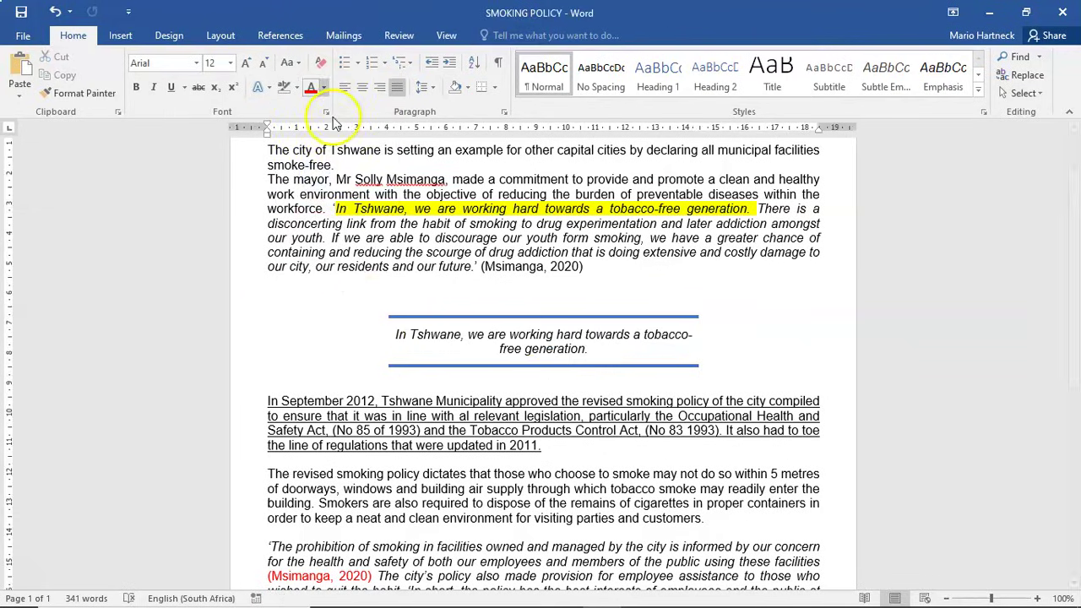
pyautogui.click(680, 594)
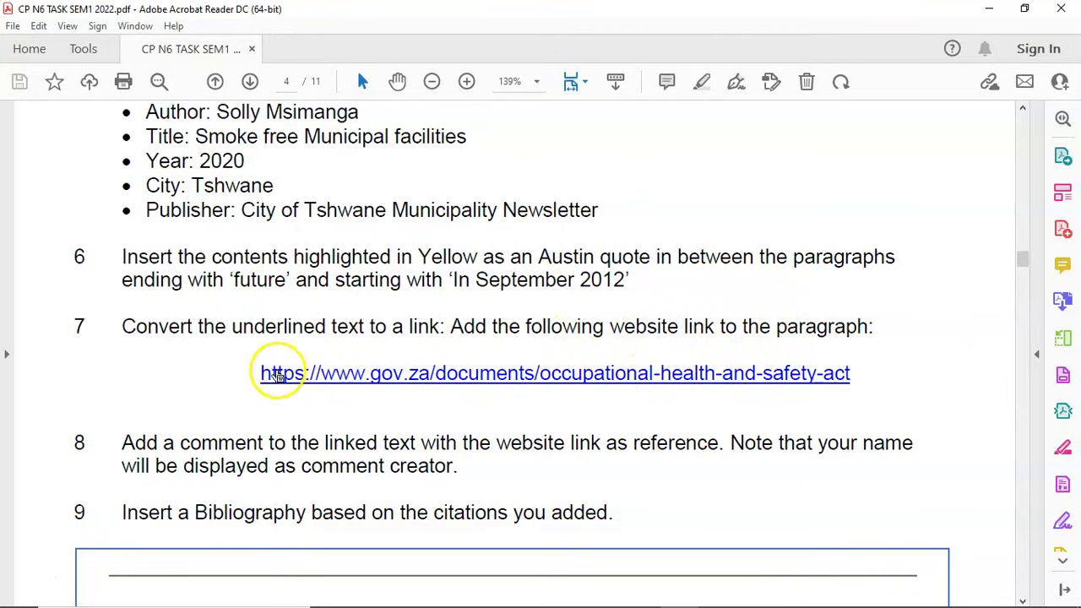
pyautogui.tripleClick(262, 376)
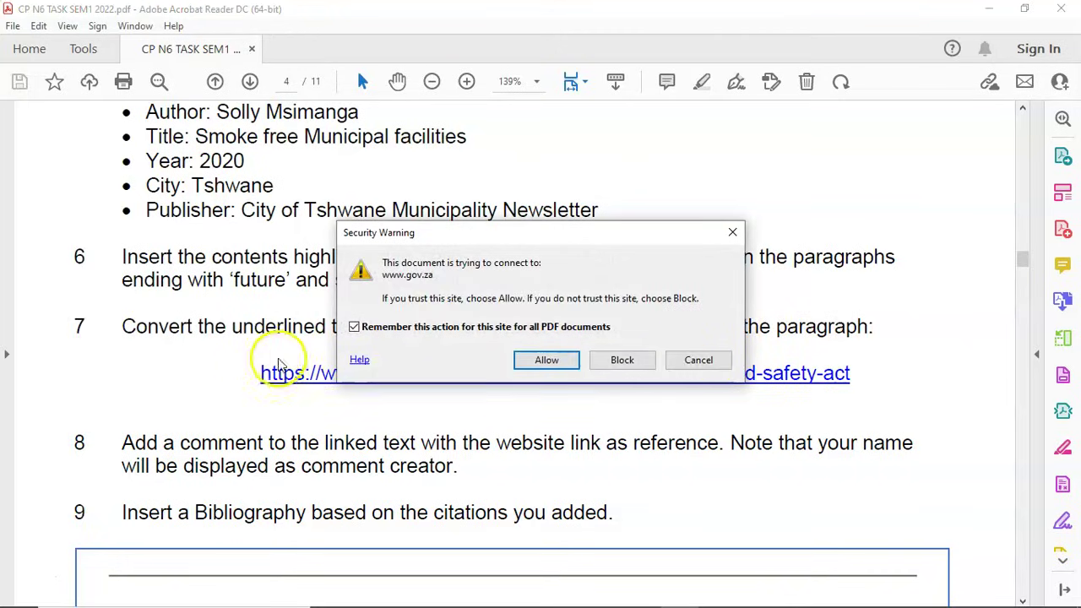
pyautogui.click(691, 362)
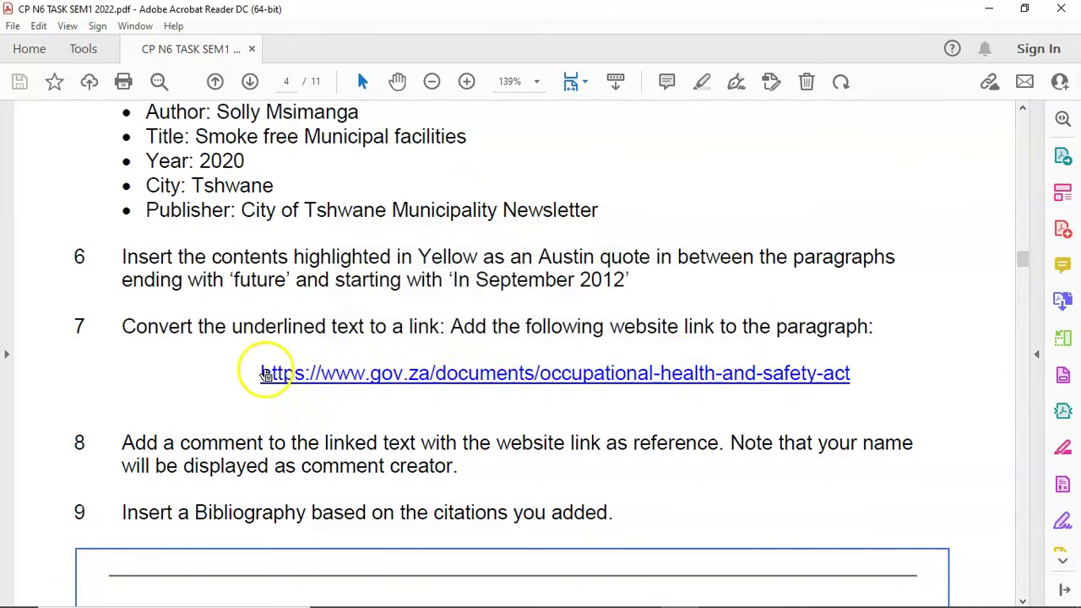
pyautogui.click(268, 381)
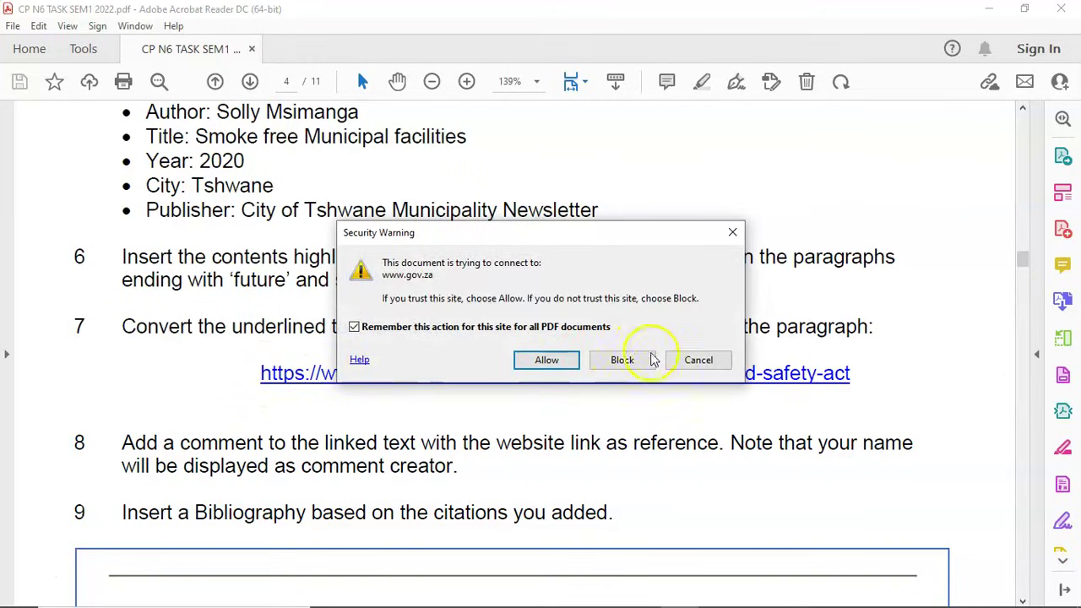
pyautogui.click(691, 362)
pyautogui.moveTo(262, 380); pyautogui.dragTo(844, 381)
pyautogui.rightClick(843, 380)
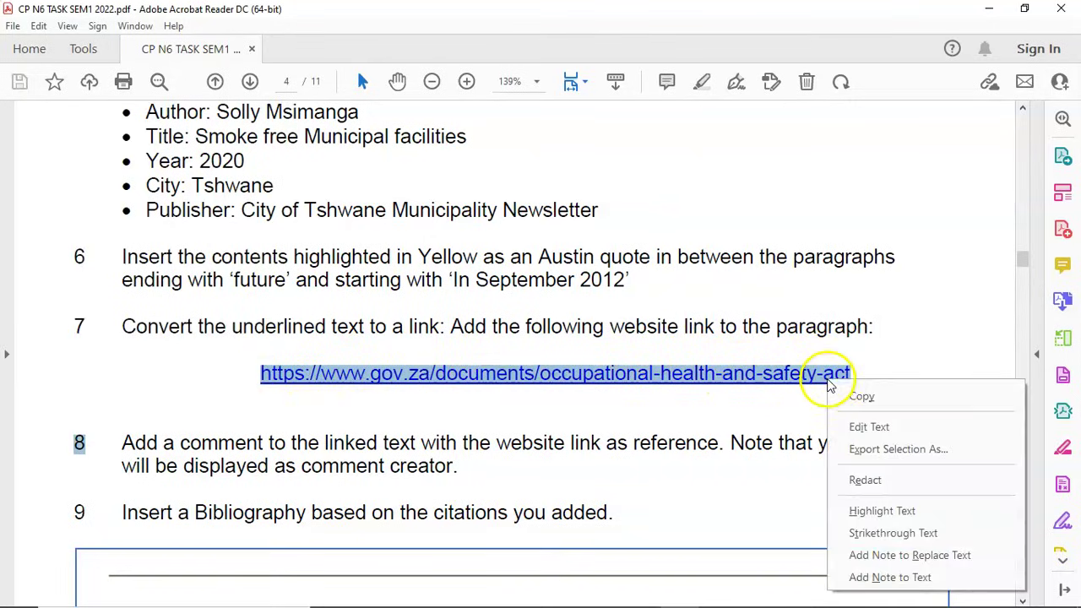
pyautogui.click(858, 396)
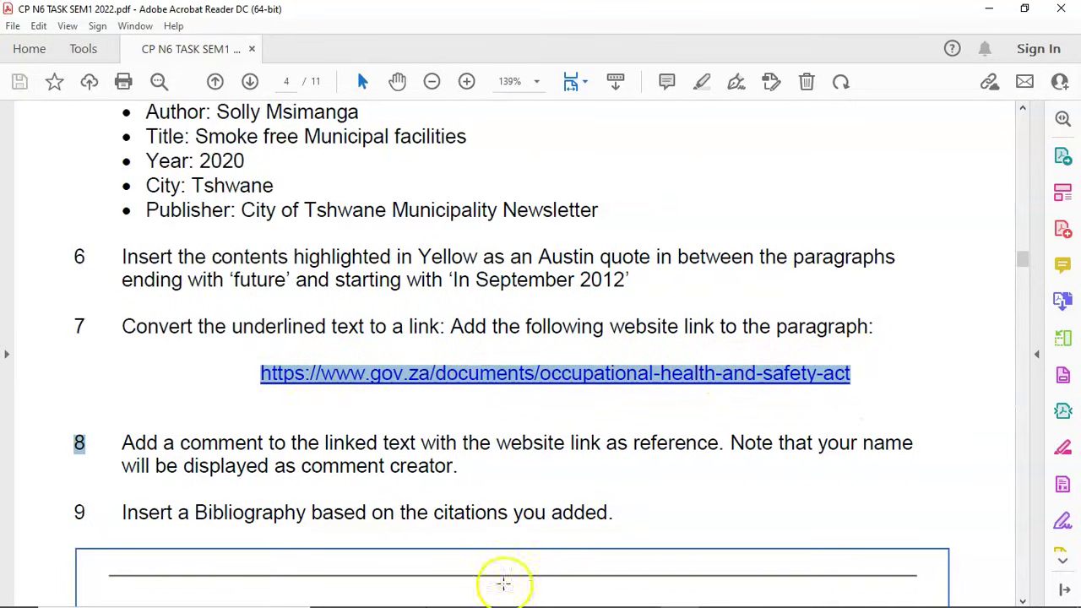
pyautogui.moveTo(526, 586)
pyautogui.click(602, 594)
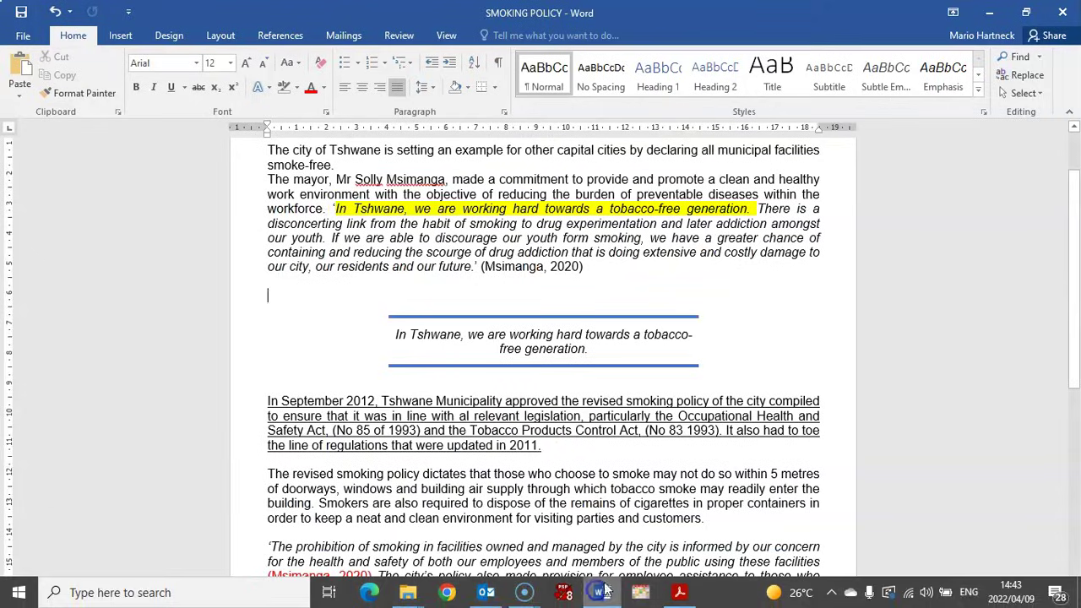
pyautogui.moveTo(265, 403); pyautogui.dragTo(555, 437)
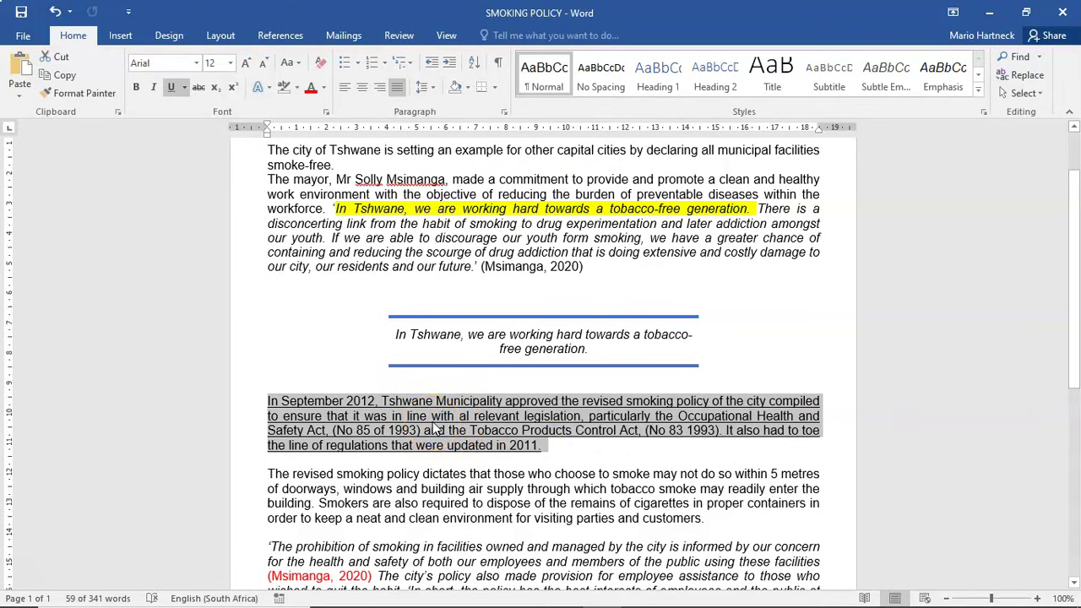
pyautogui.click(267, 401)
pyautogui.moveTo(267, 401); pyautogui.dragTo(548, 442)
pyautogui.click(514, 365)
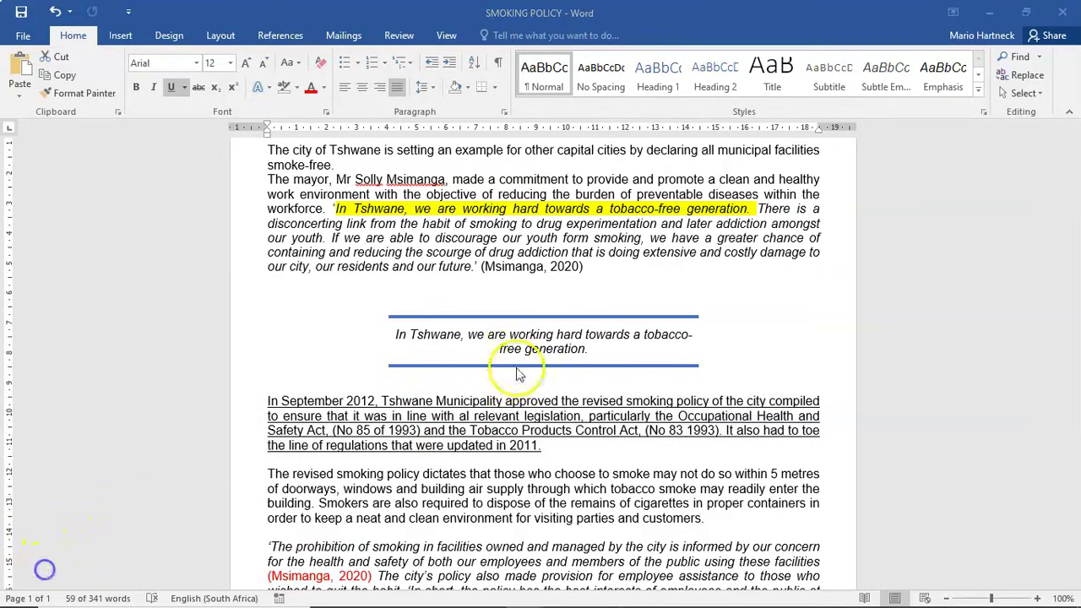
pyautogui.click(123, 38)
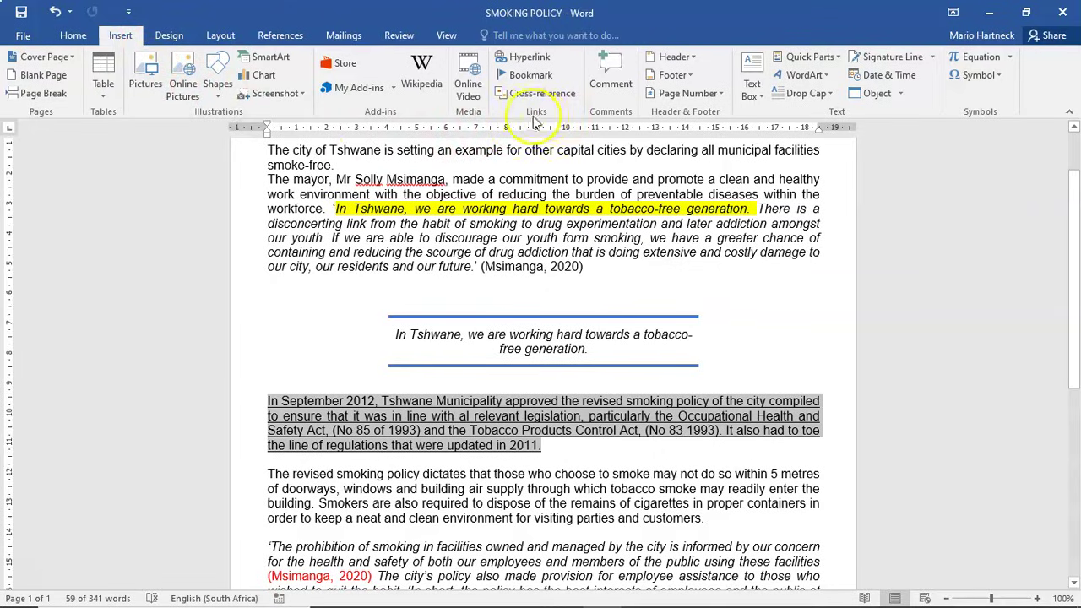
pyautogui.click(531, 57)
pyautogui.moveTo(604, 602)
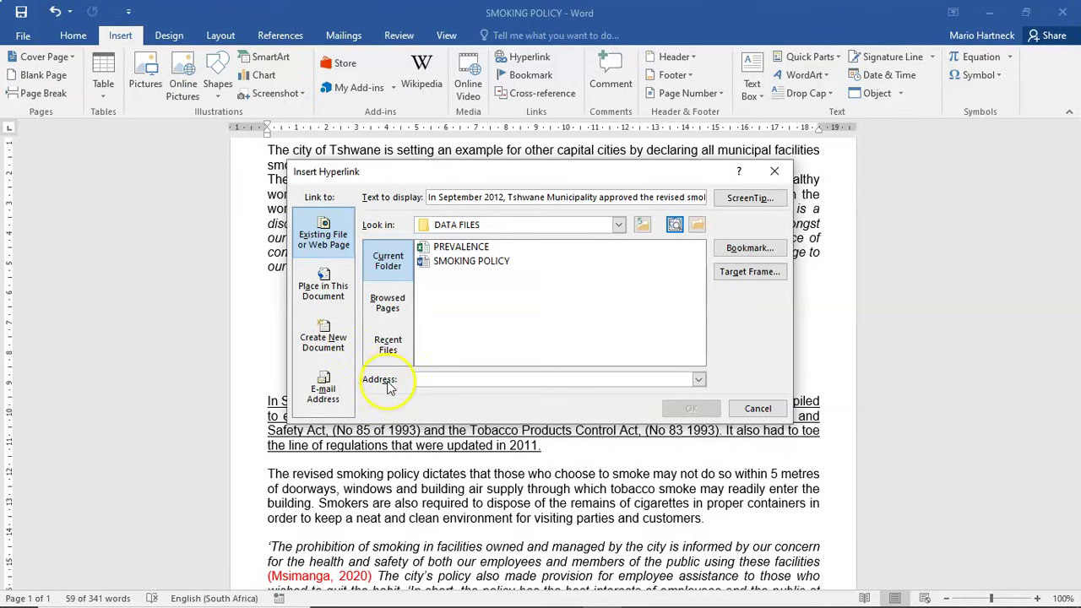
pyautogui.rightClick(434, 379)
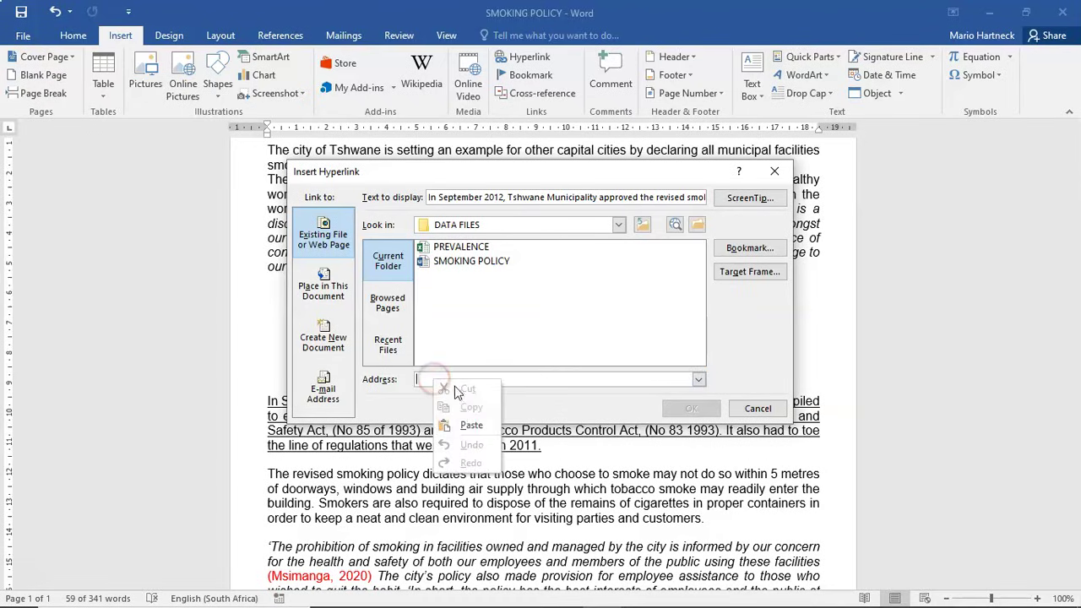
pyautogui.click(465, 426)
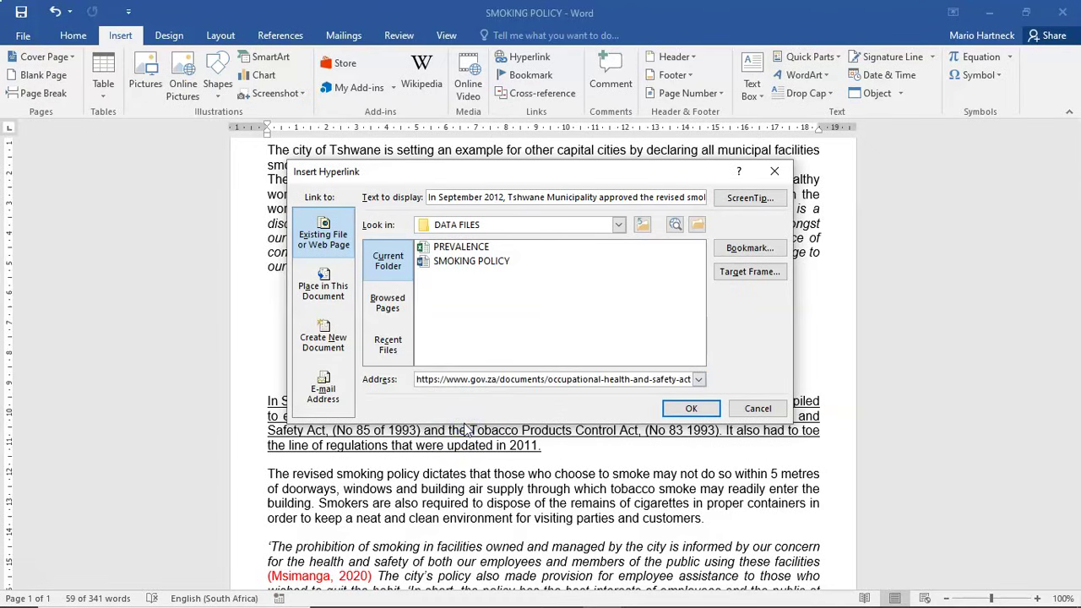
pyautogui.moveTo(448, 594)
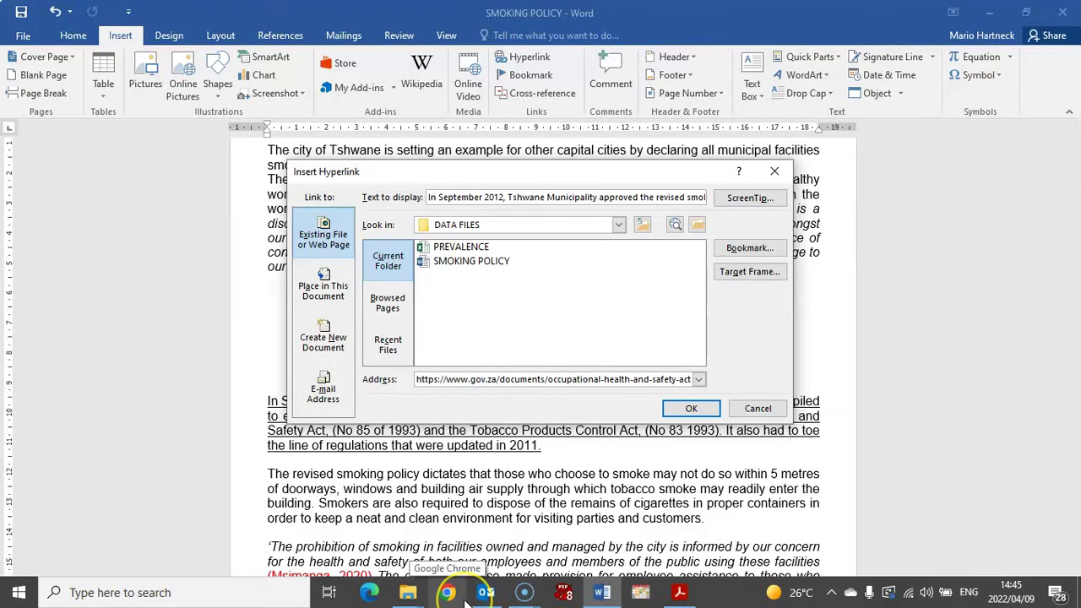
pyautogui.click(461, 379)
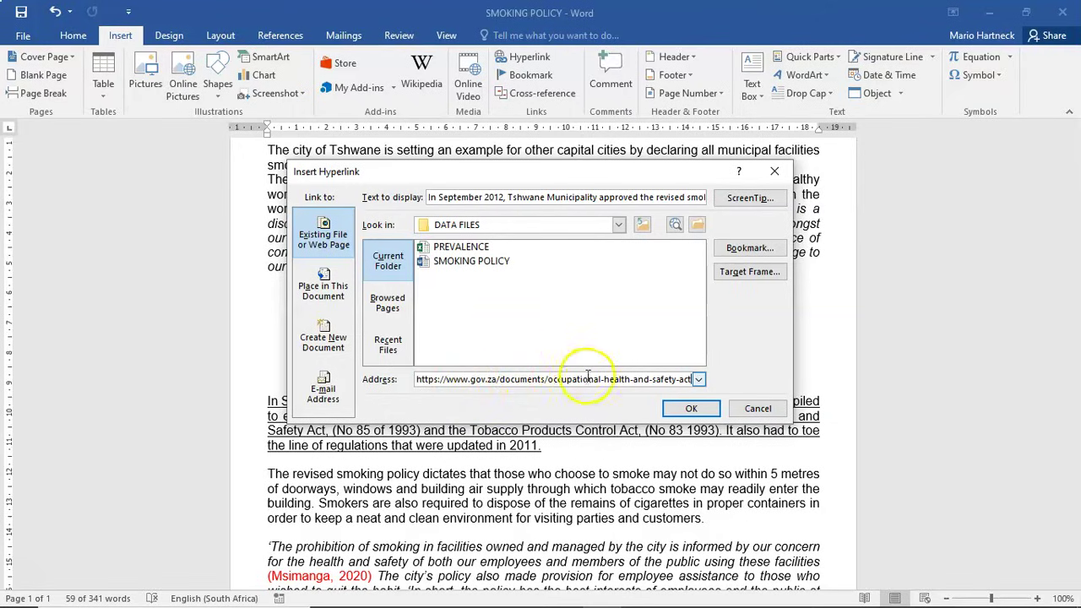
pyautogui.click(691, 410)
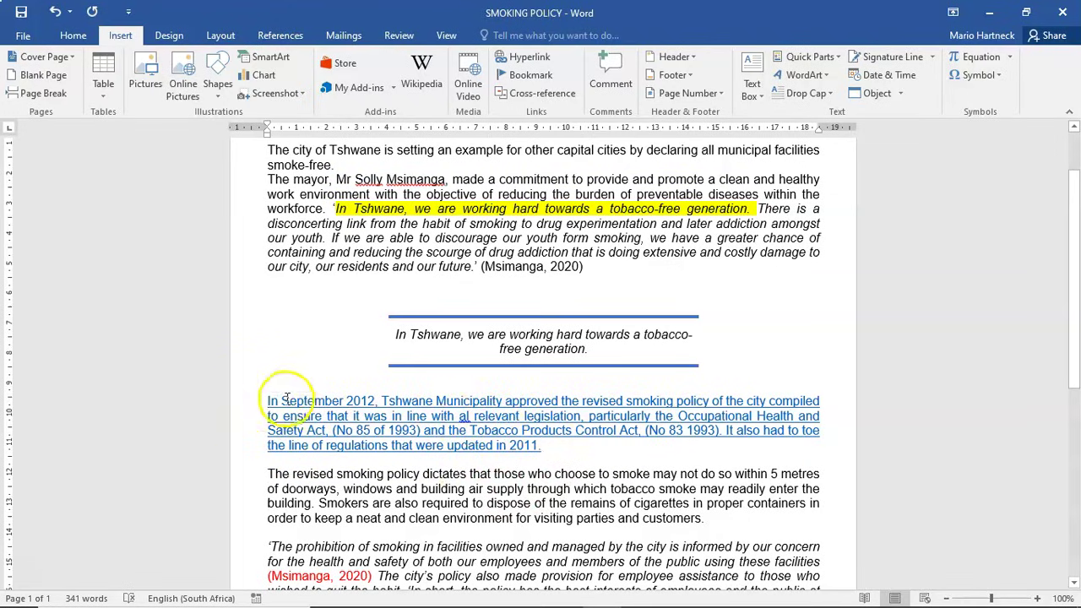
# Step: Follow the new link in the paragraph to check the web page it opens in the browser, and close the browser window
pyautogui.moveTo(294, 400)
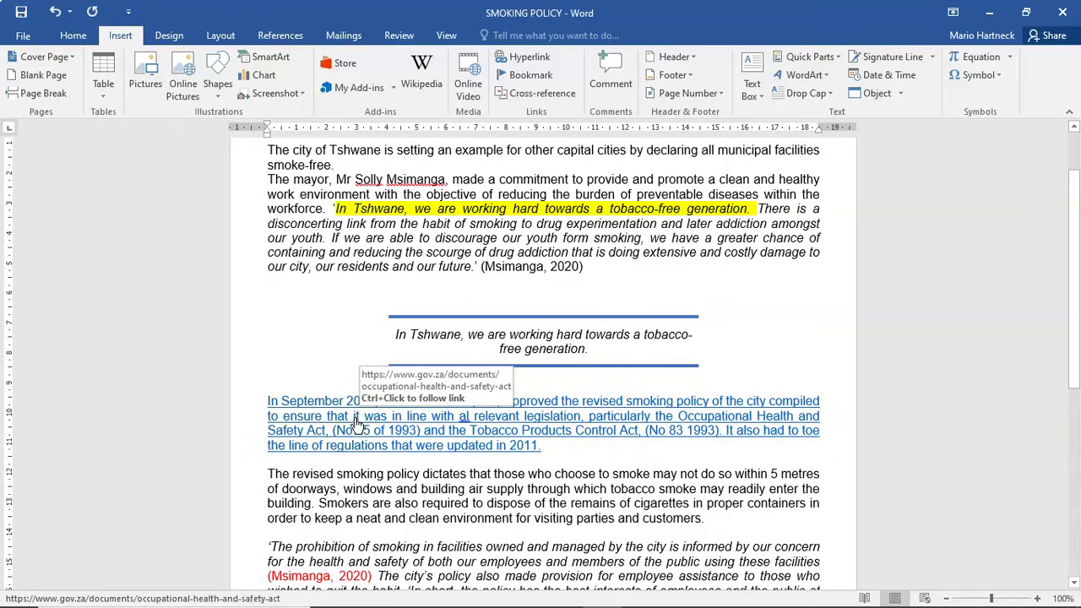
pyautogui.click(382, 426)
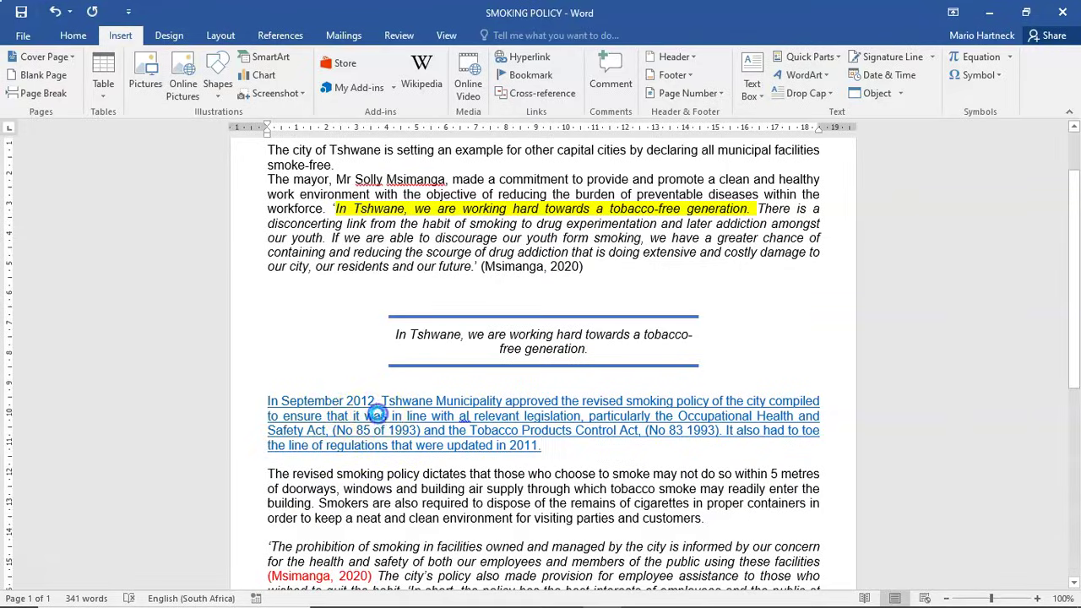
pyautogui.keyDown('ctrl'); pyautogui.click(381, 415); pyautogui.keyUp('ctrl')
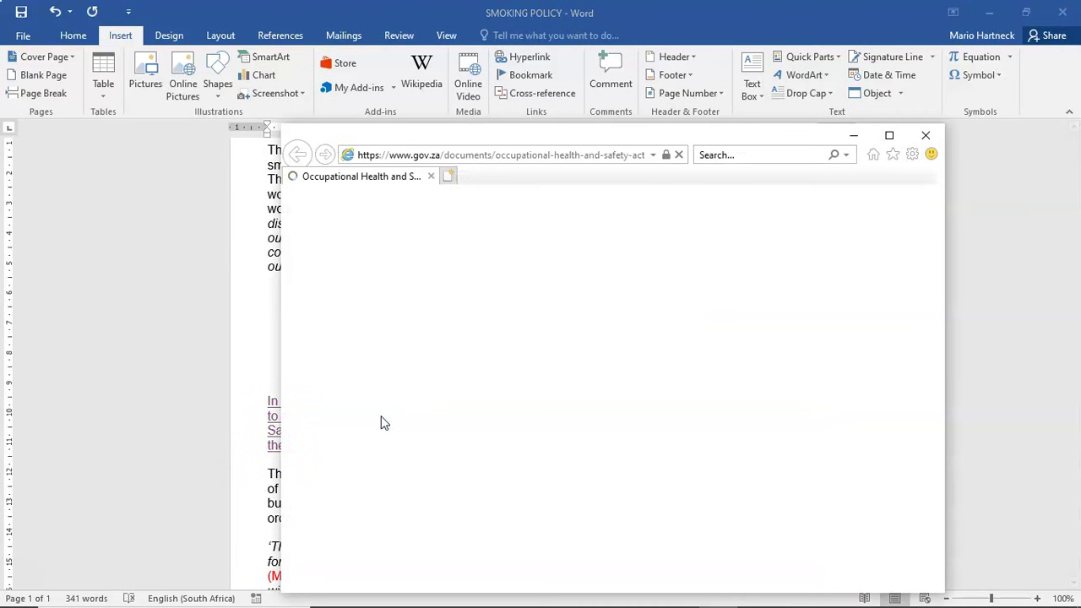
pyautogui.click(889, 135)
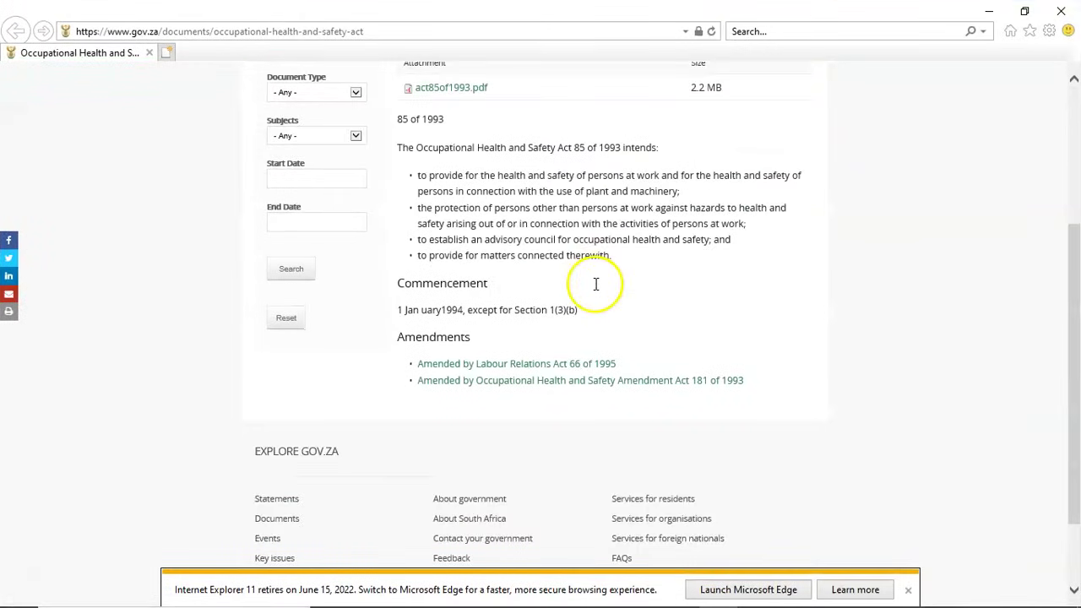
pyautogui.scroll(3, 596, 287)
pyautogui.scroll(-5, 570, 274)
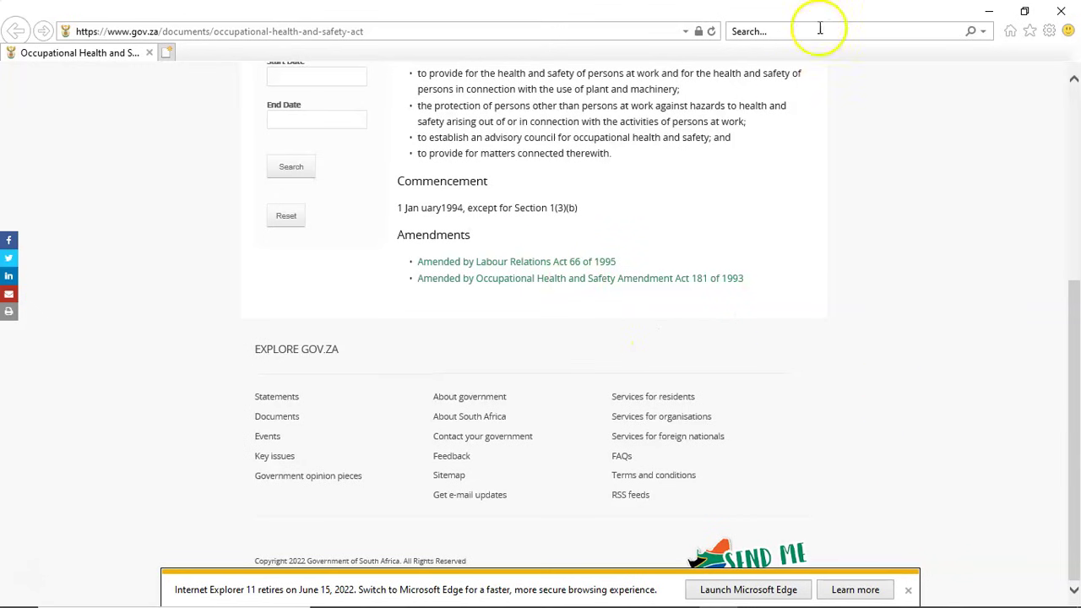
pyautogui.click(908, 592)
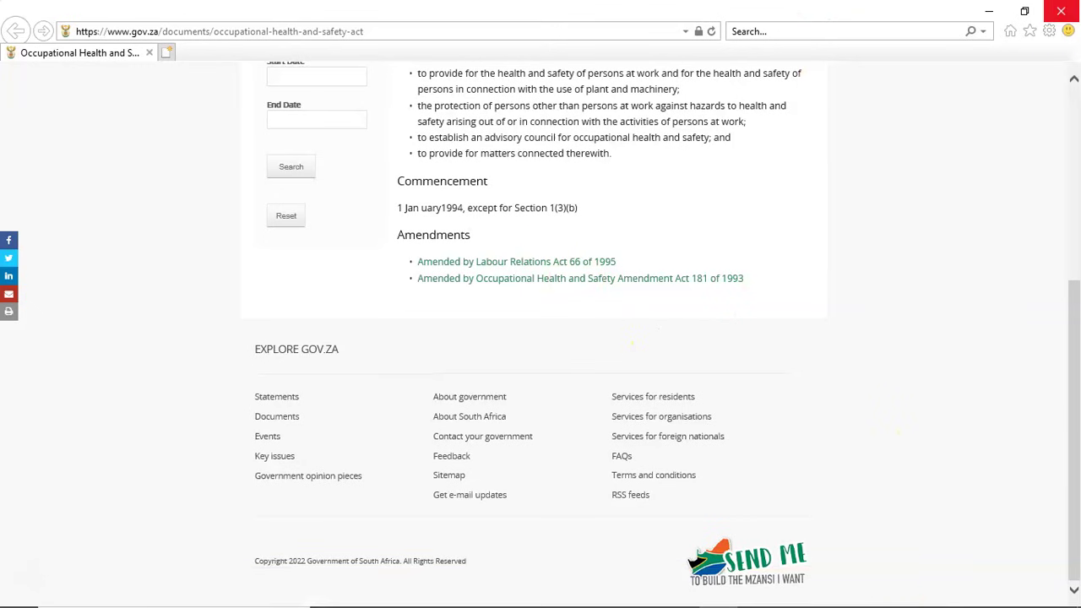
pyautogui.click(1069, 13)
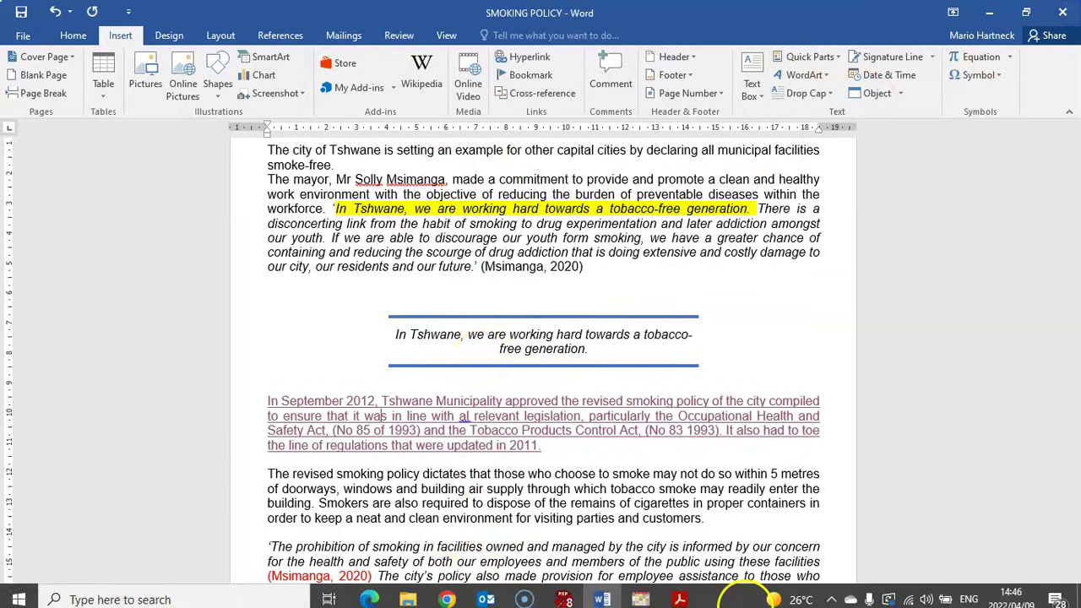
# Step: Check instruction 8 in the task PDF in Acrobat Reader and add a comment containing the copied website address to the linked paragraph in Word
pyautogui.click(679, 591)
pyautogui.scroll(-3, 212, 394)
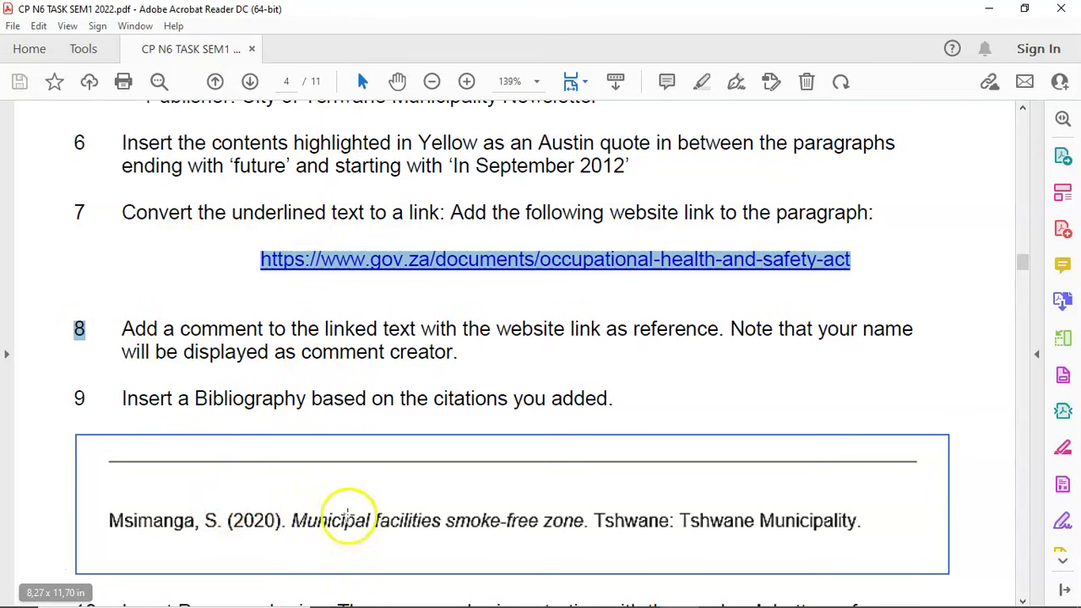
pyautogui.click(602, 593)
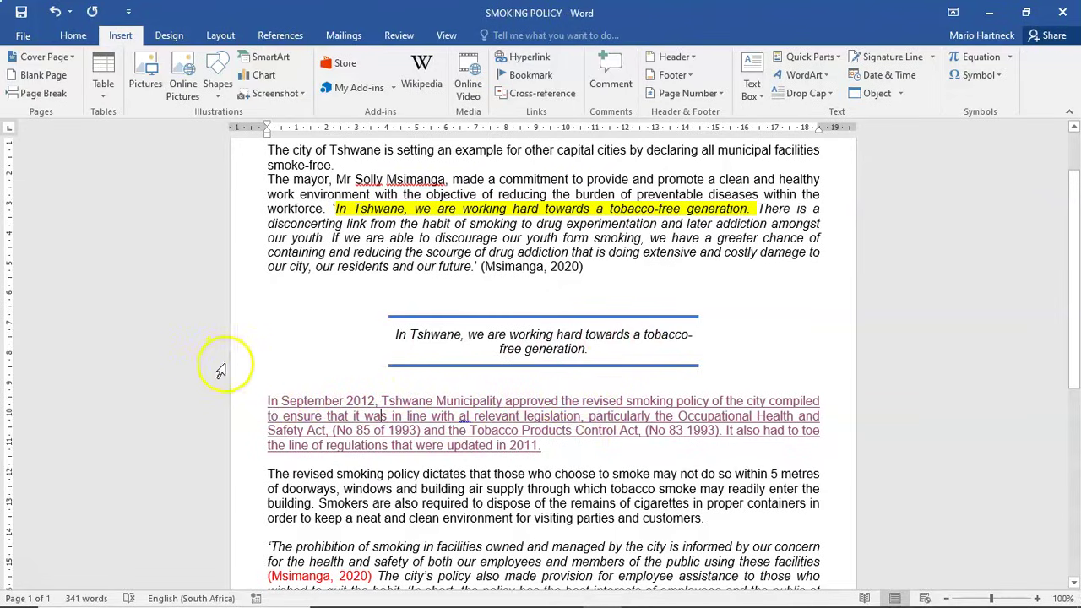
pyautogui.doubleClick(274, 400)
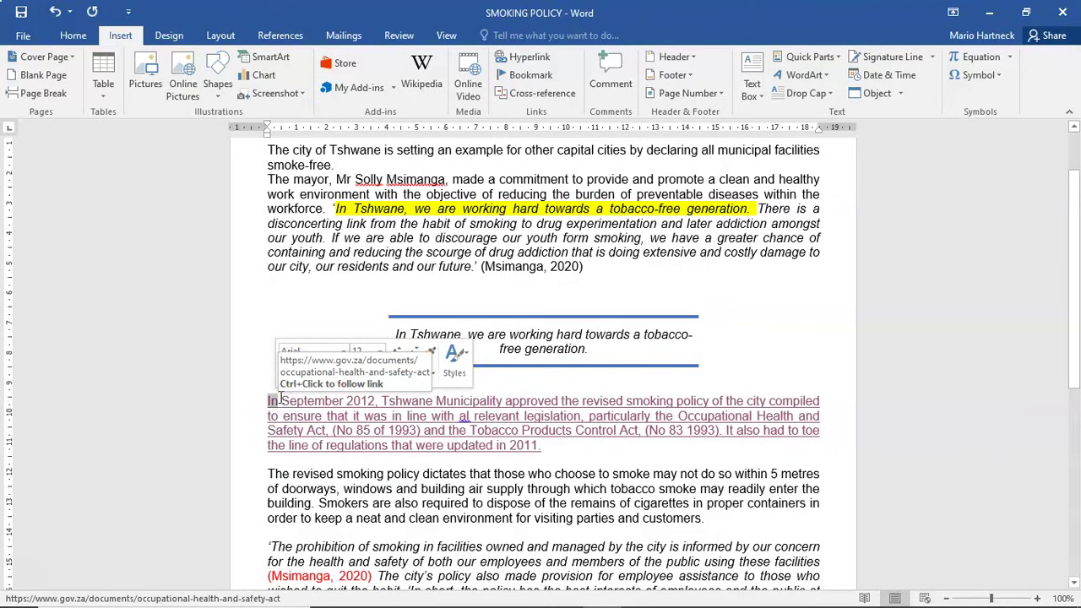
pyautogui.click(271, 401)
pyautogui.keyDown('shift'); pyautogui.click(554, 448); pyautogui.keyUp('shift')
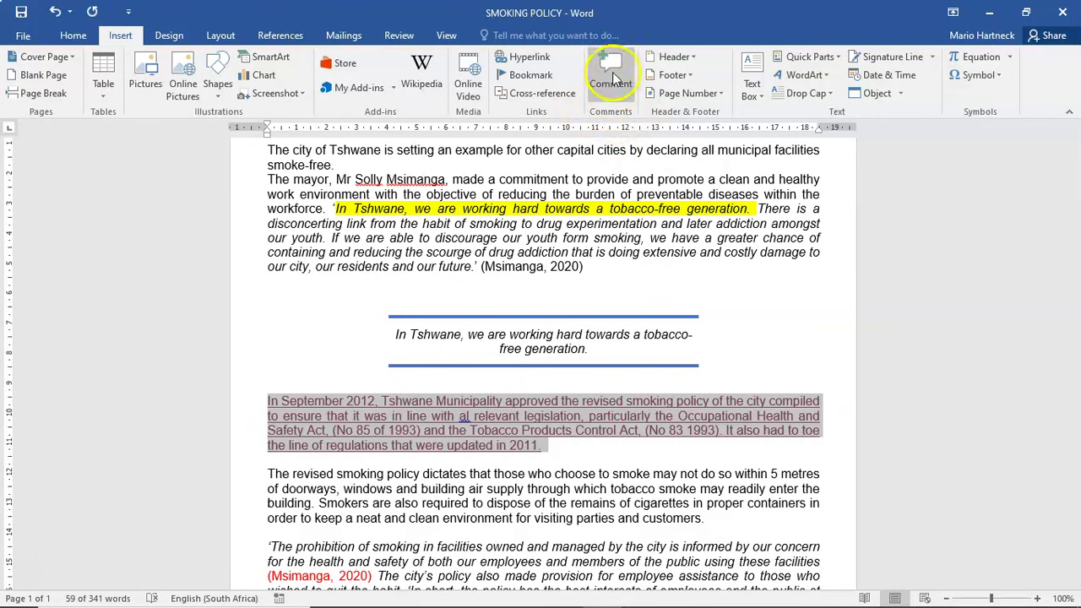
pyautogui.click(611, 73)
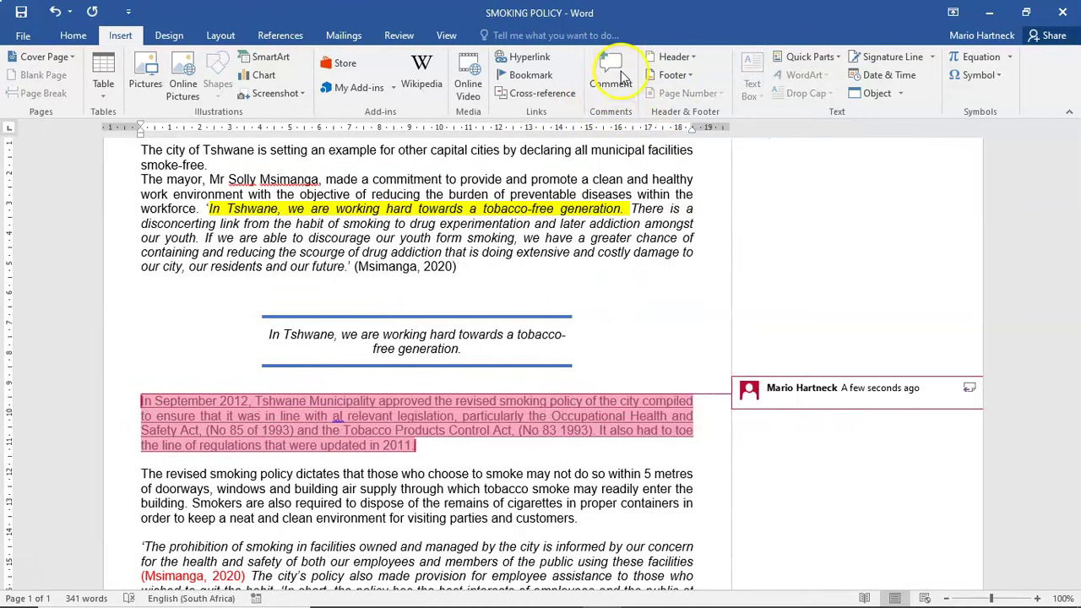
pyautogui.rightClick(804, 401)
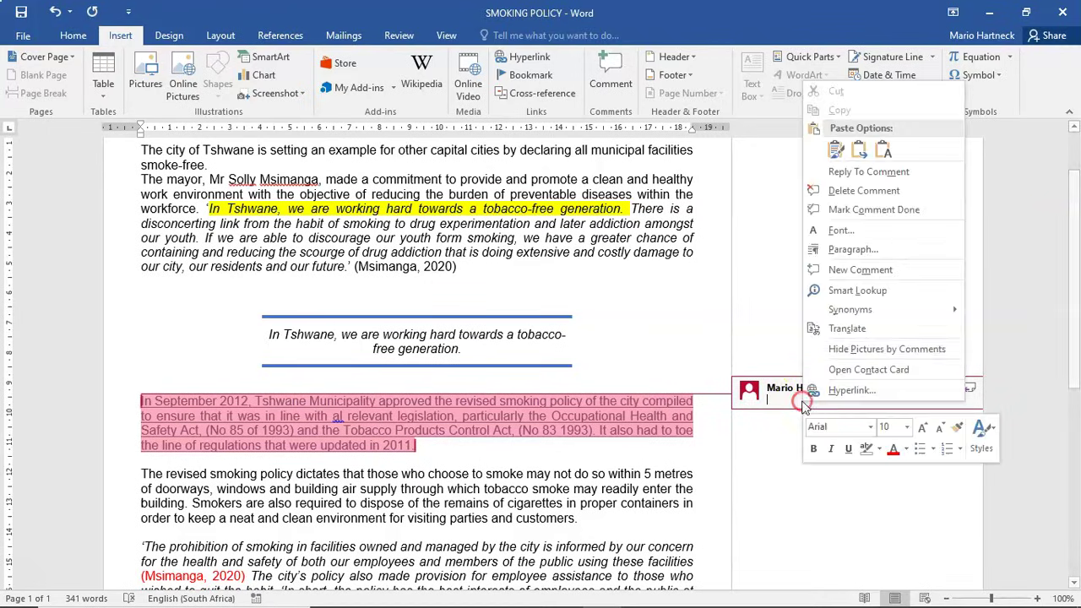
pyautogui.click(836, 150)
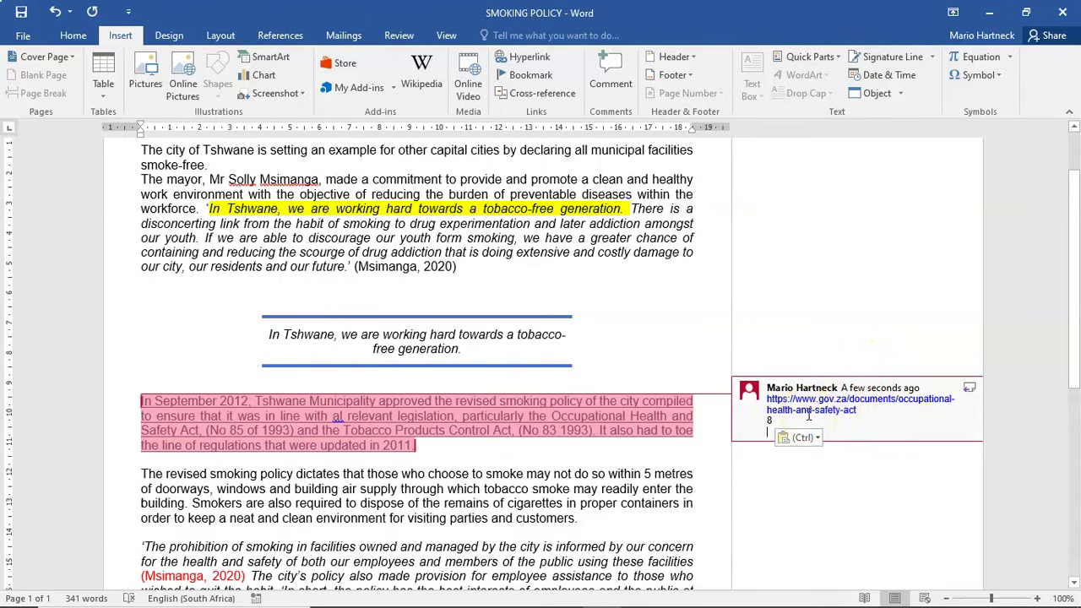
pyautogui.press('Return')
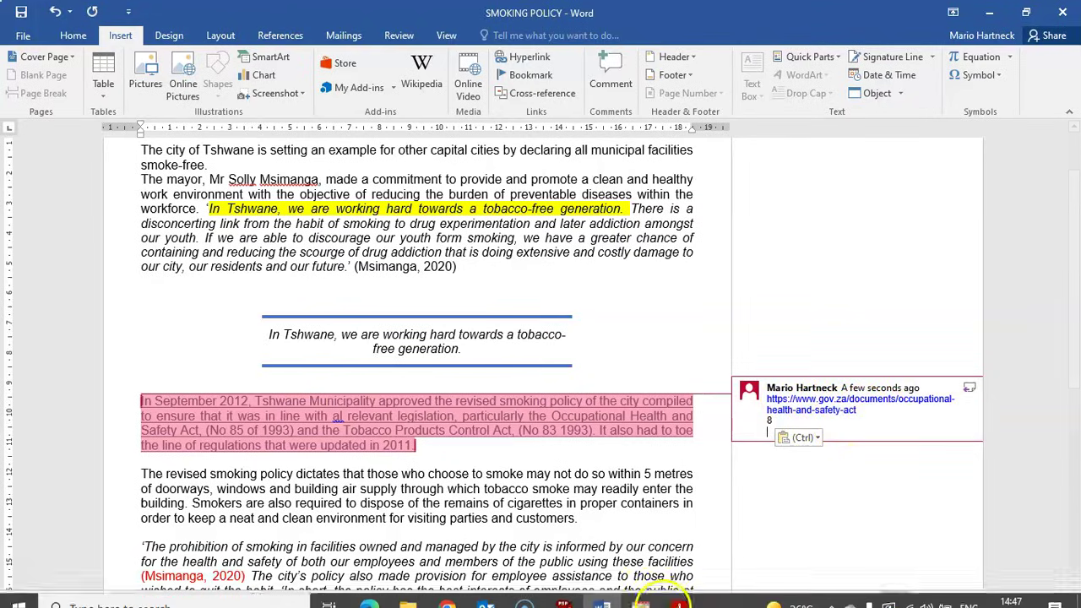
# Step: Check instruction 9 in the task PDF in Acrobat Reader and insert a bibliography without a heading below the last paragraph in Word
pyautogui.click(680, 593)
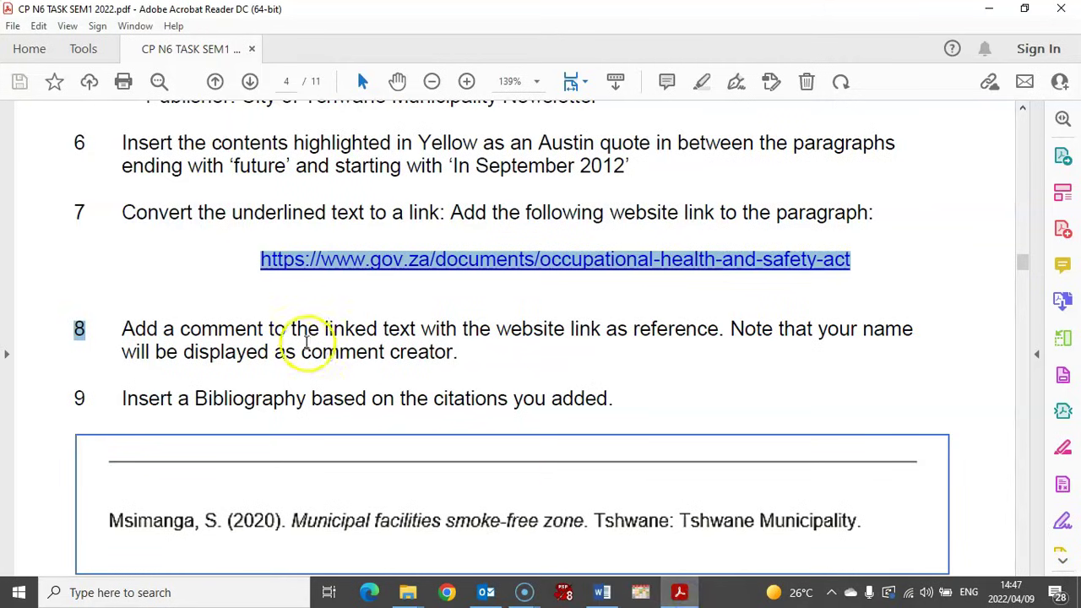
pyautogui.scroll(-4, 296, 340)
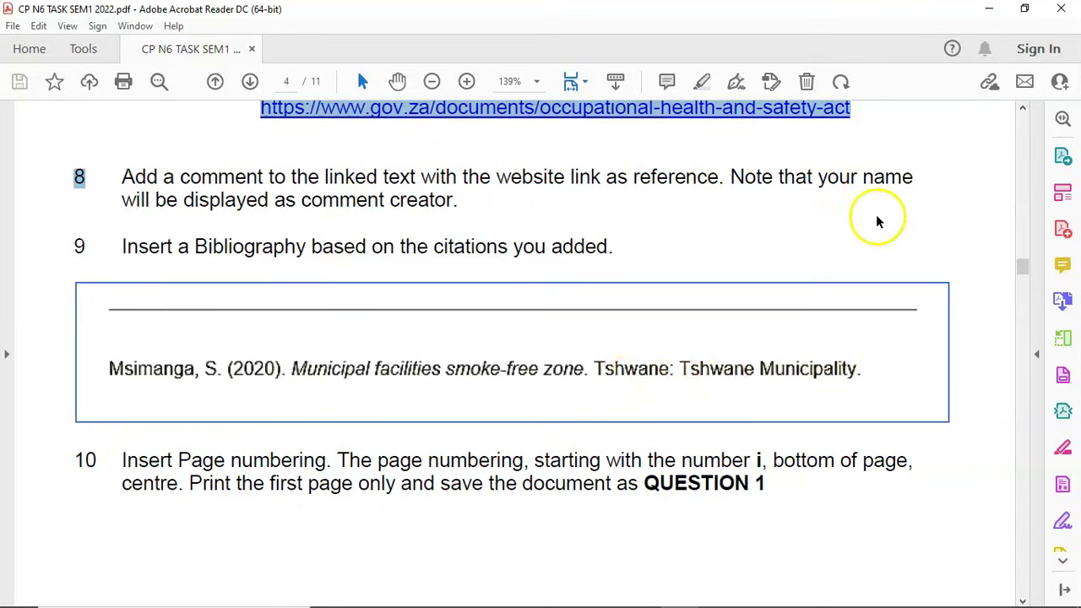
pyautogui.scroll(-1, 254, 381)
pyautogui.scroll(2, 174, 316)
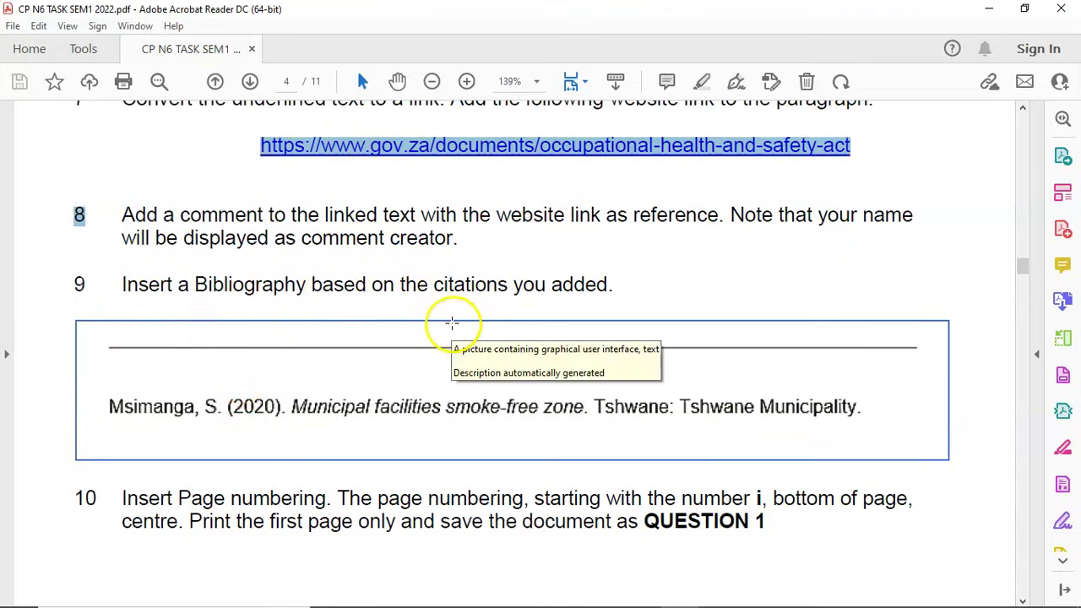
pyautogui.scroll(-2, 452, 323)
pyautogui.click(602, 592)
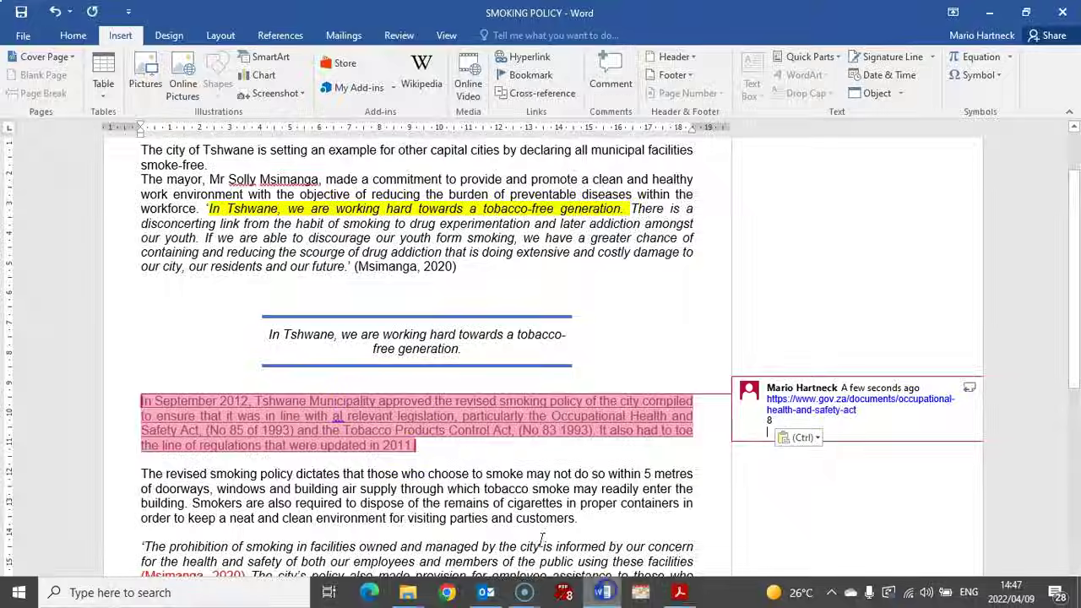
pyautogui.scroll(-8, 355, 422)
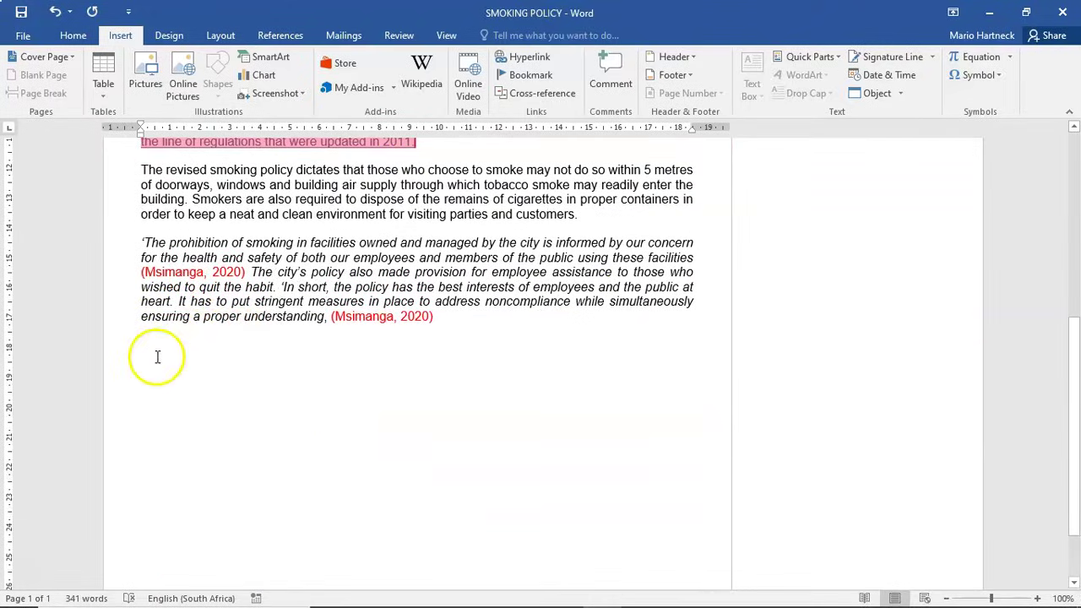
pyautogui.click(157, 357)
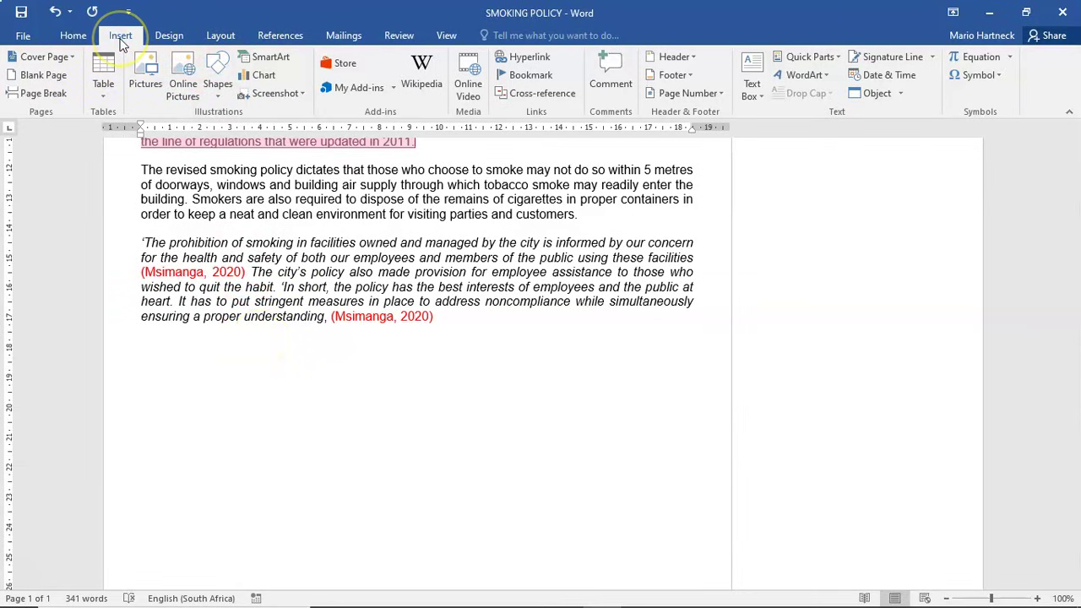
pyautogui.click(272, 37)
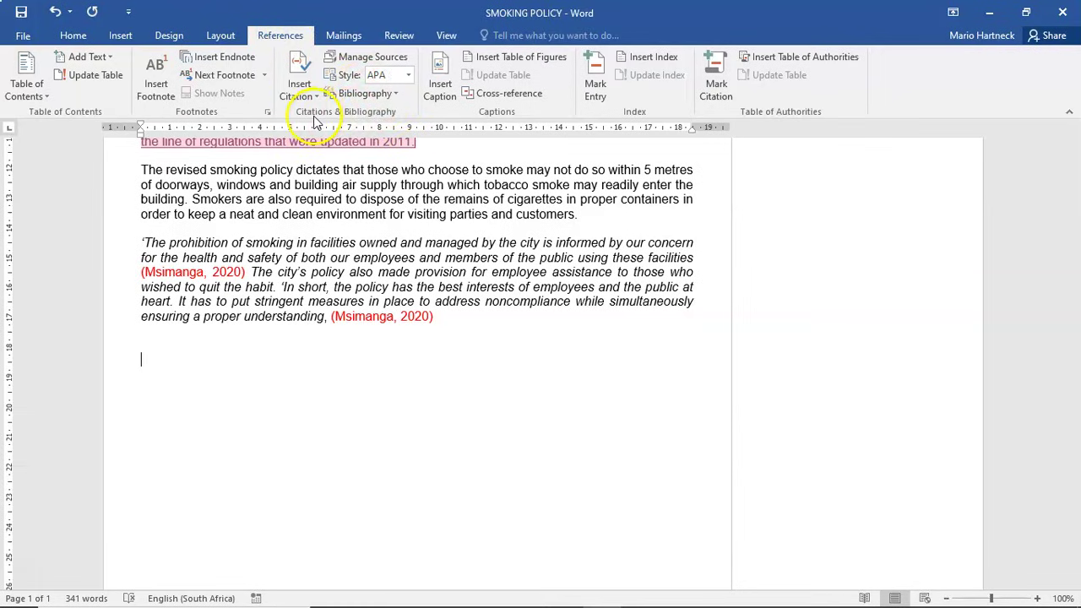
pyautogui.click(399, 94)
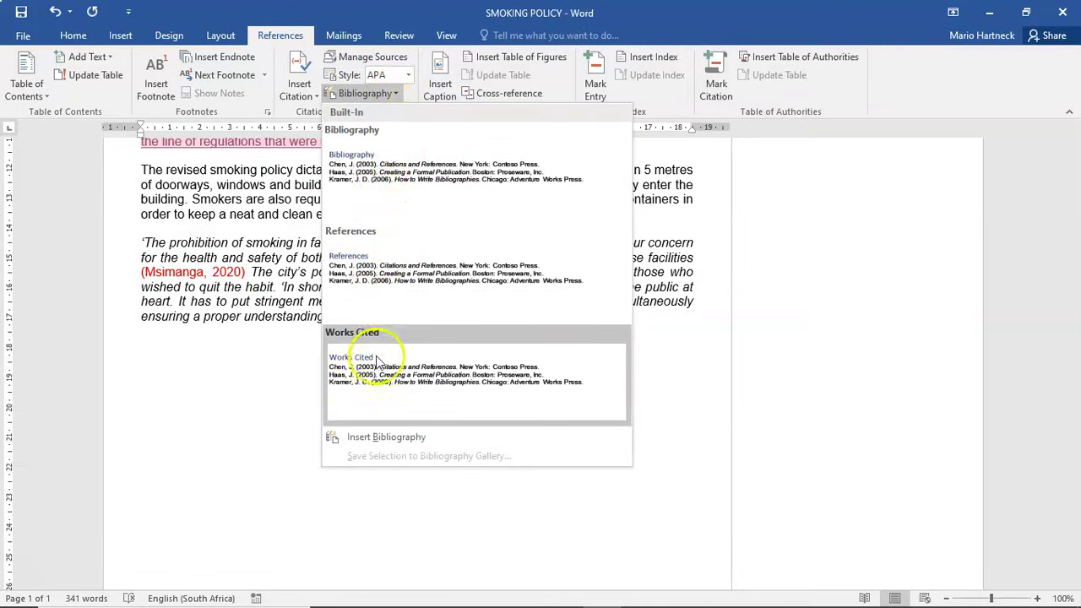
pyautogui.click(398, 185)
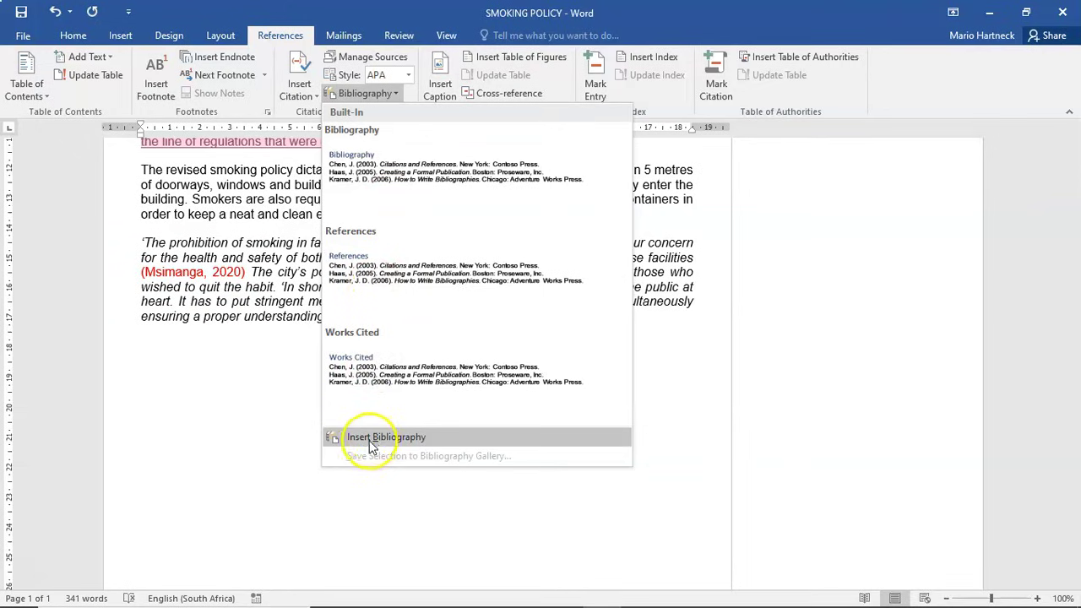
pyautogui.click(394, 439)
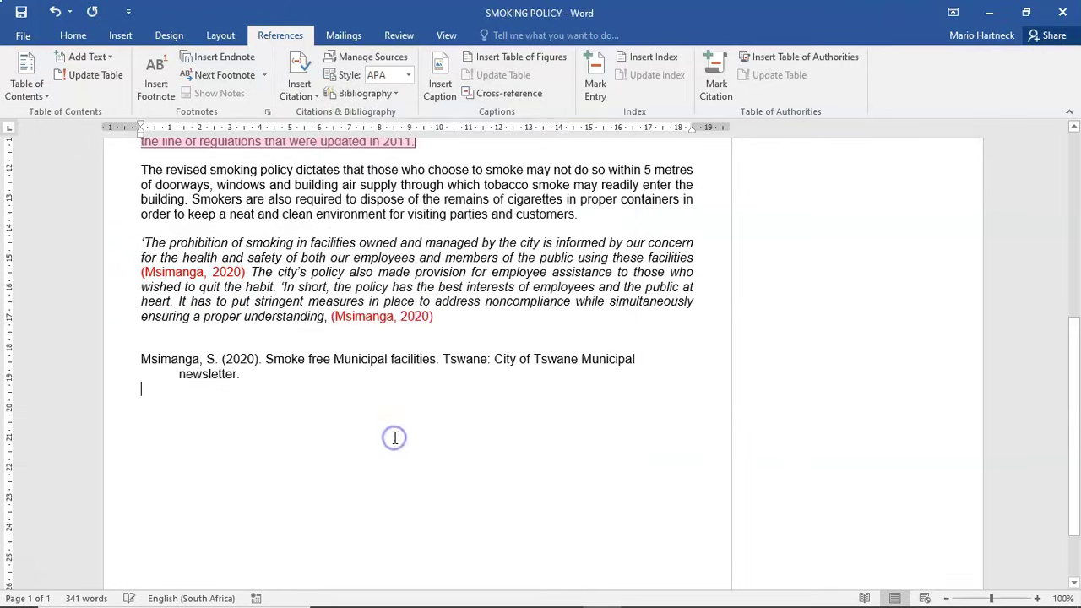
# Step: Examine the bibliography entry in Word, and switch to Acrobat Reader to compare it with the sample document and Question 1 instructions in the task PDF
pyautogui.tripleClick(179, 375)
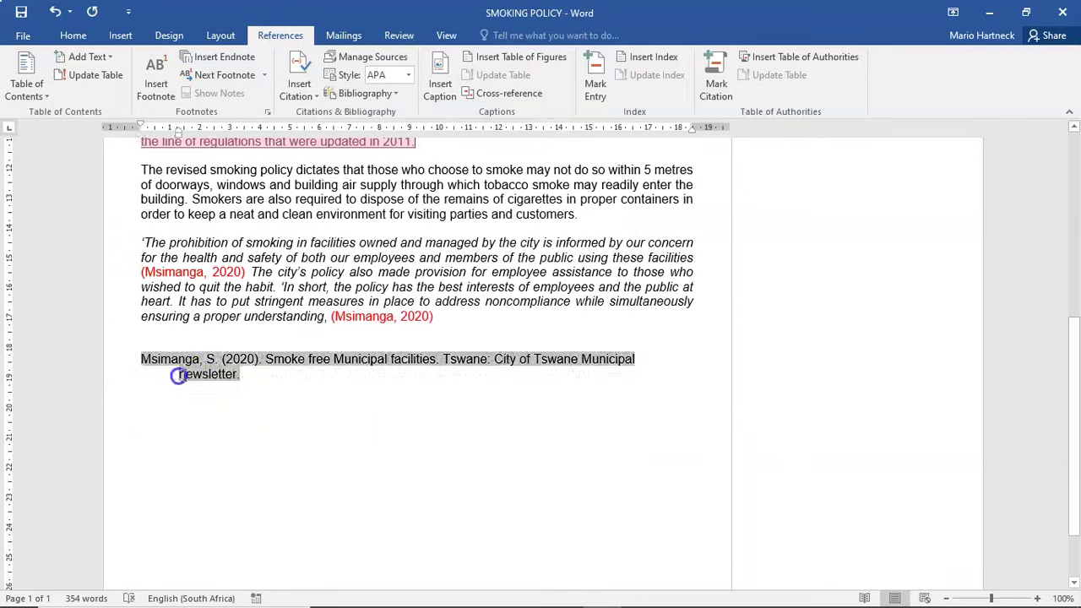
pyautogui.click(225, 394)
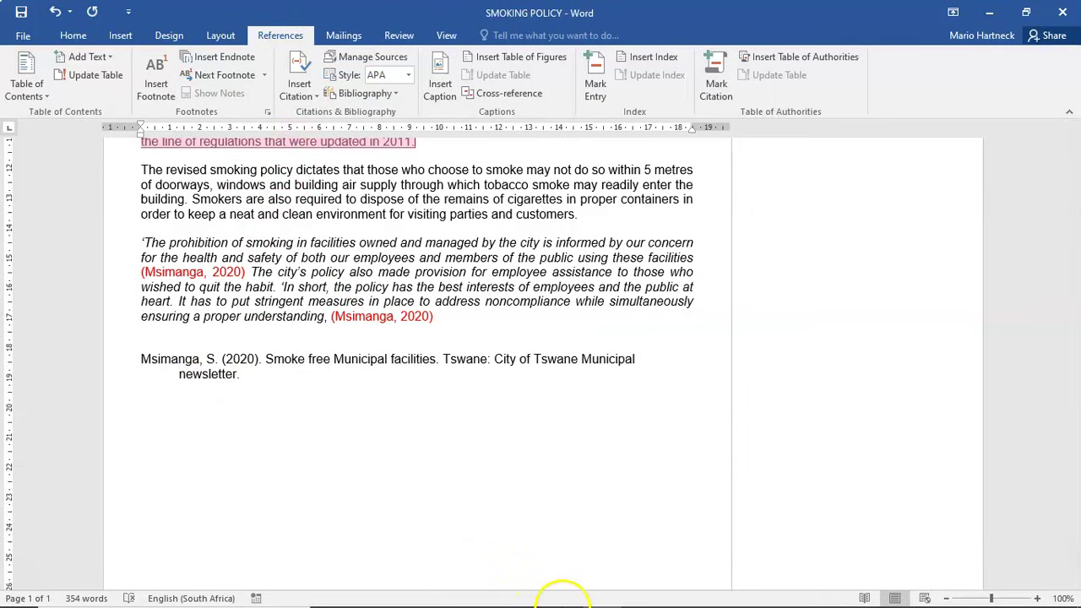
pyautogui.click(678, 594)
pyautogui.scroll(10, 415, 375)
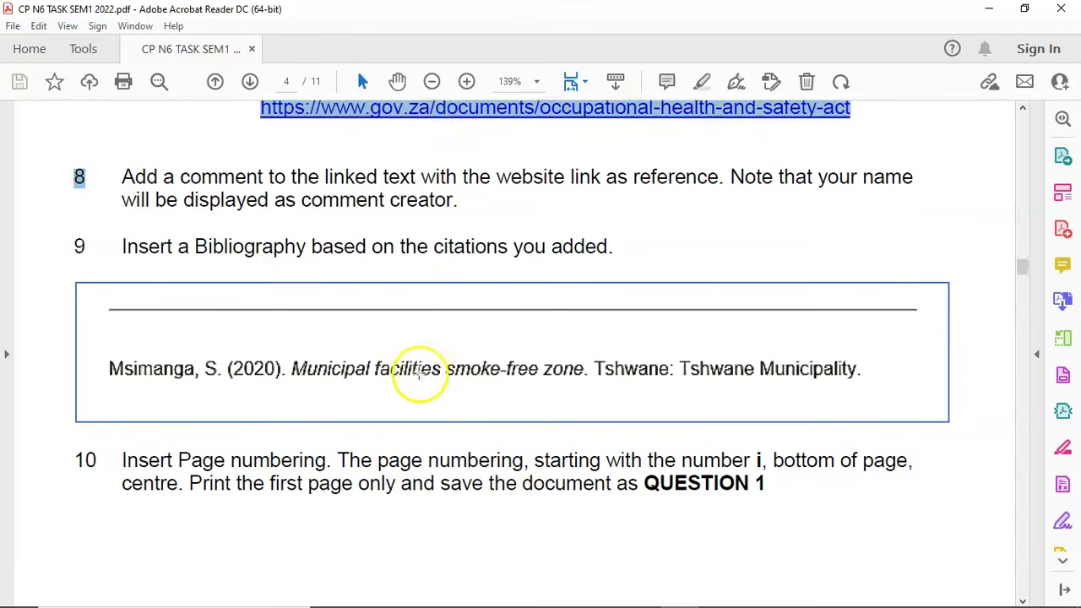
pyautogui.scroll(12, 419, 372)
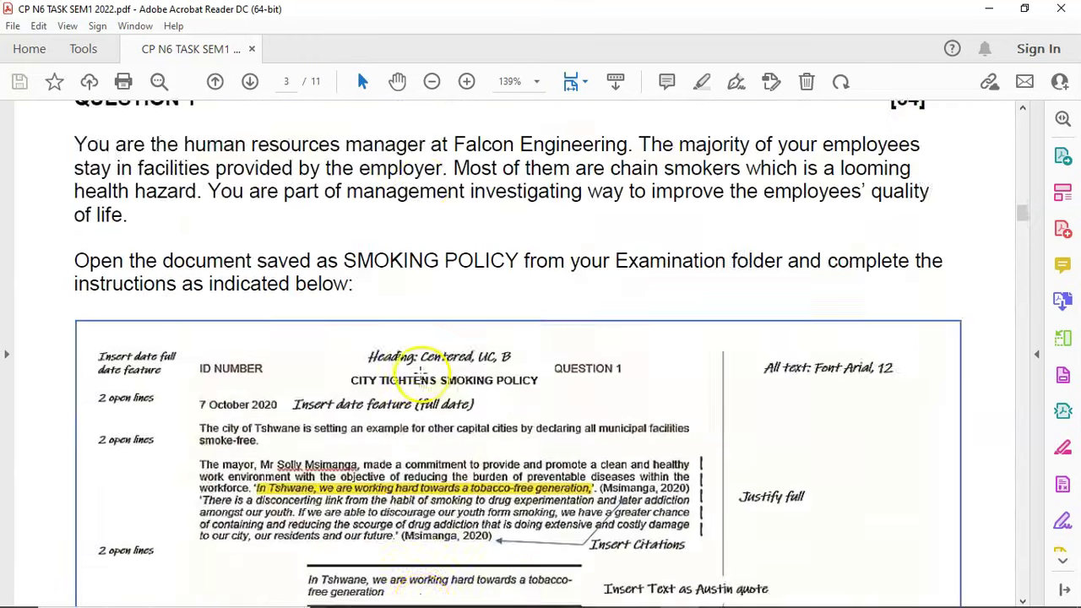
pyautogui.scroll(-20, 423, 372)
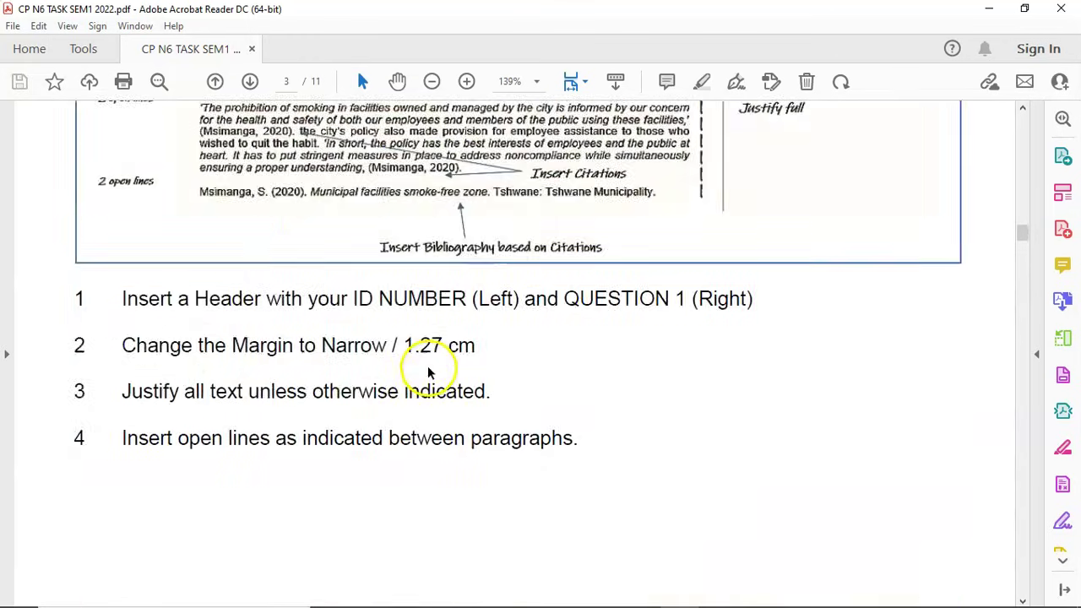
pyautogui.scroll(-8, 429, 370)
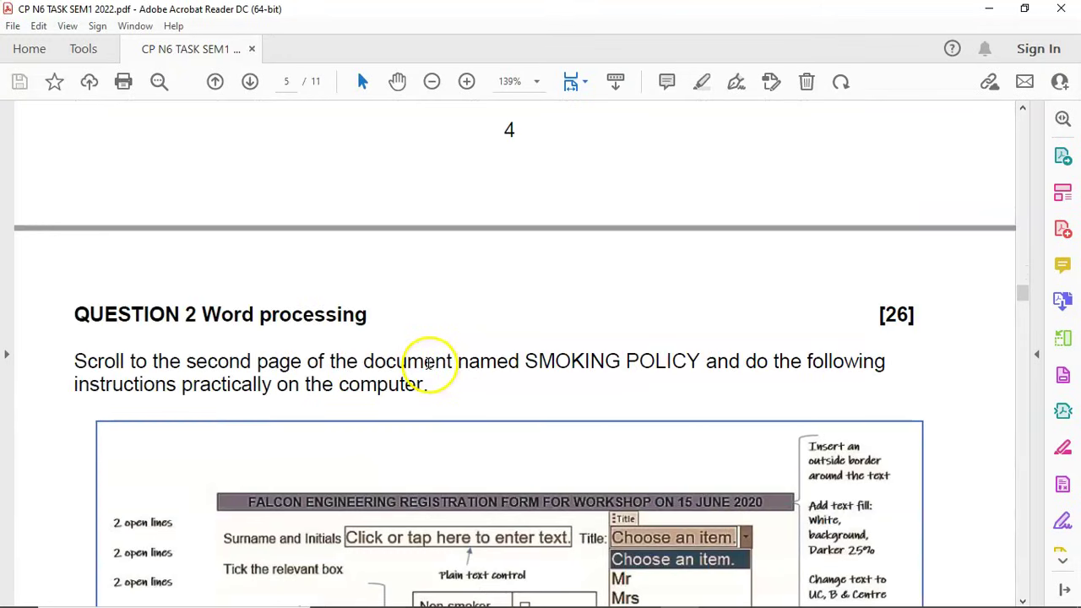